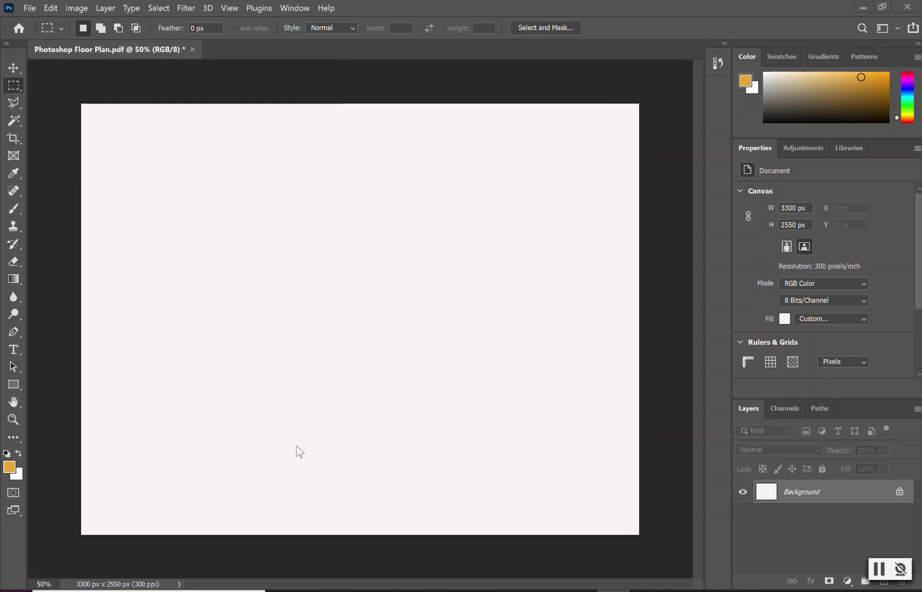
Bring up File Explorer at Documents > Adobe, where the Photoshop Floor Plan PDF is stored.
{"action": "key", "text": "alt+Tab"}
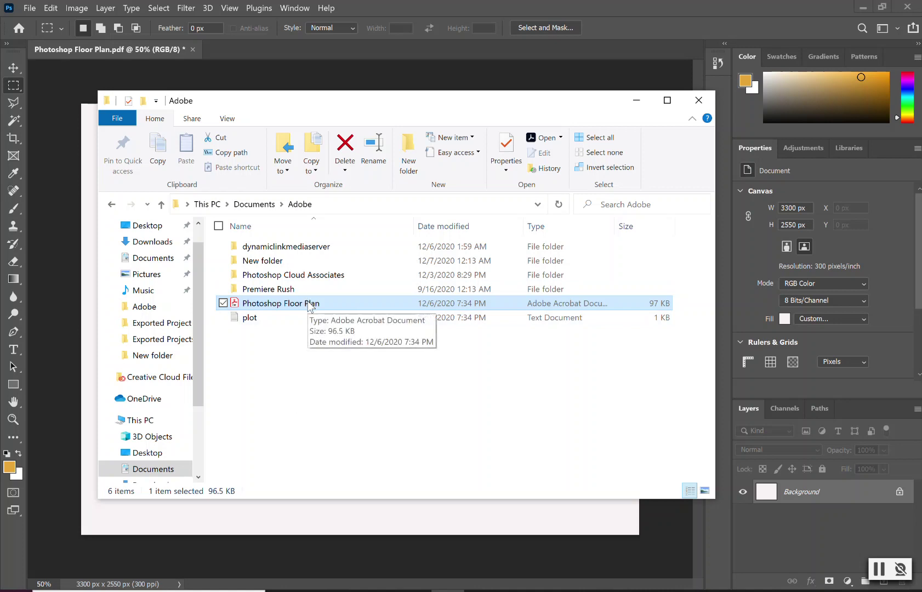
Open Photoshop Floor Plan.pdf with Adobe Photoshop 2021.
{"action": "right_click", "coordinate": [310, 306]}
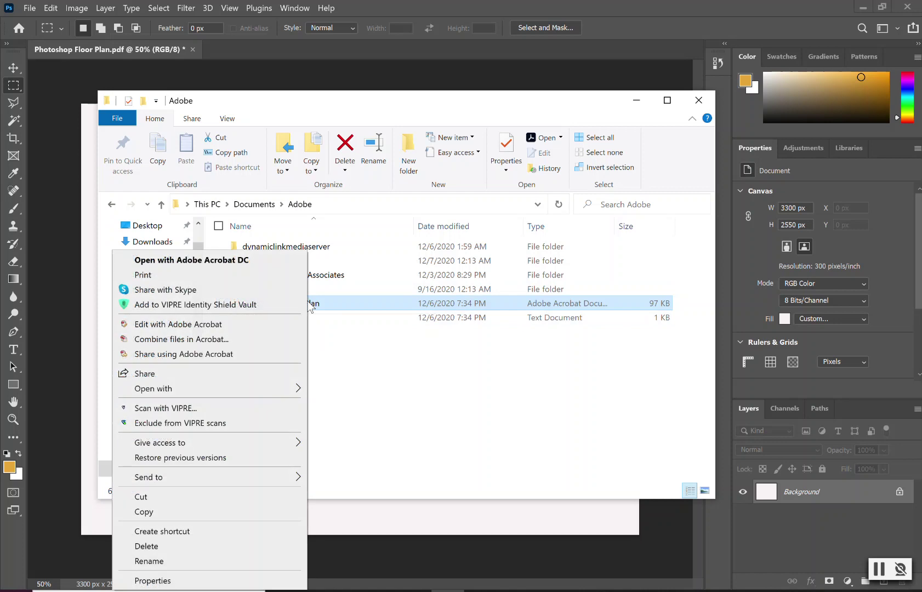
{"action": "mouse_move", "coordinate": [253, 392]}
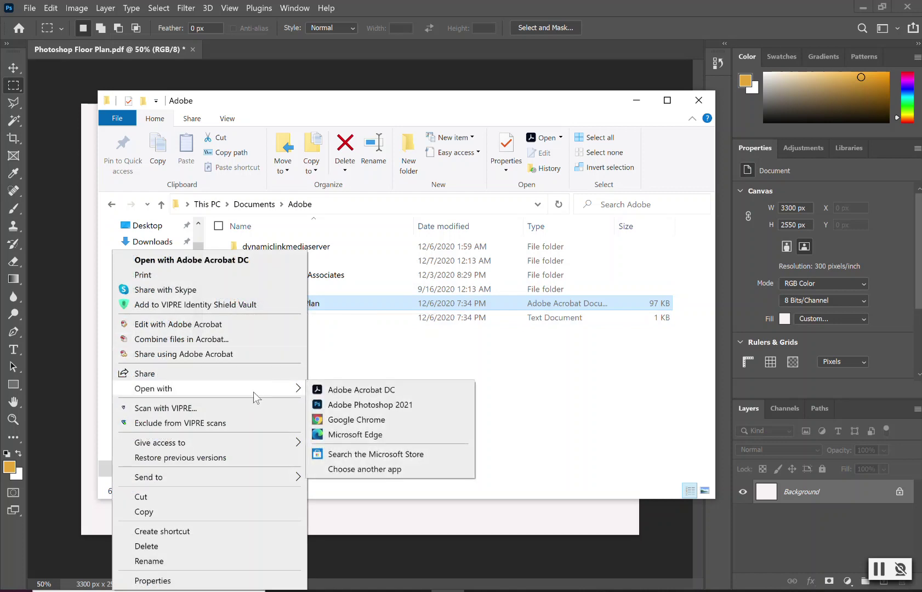
{"action": "left_click", "coordinate": [347, 405]}
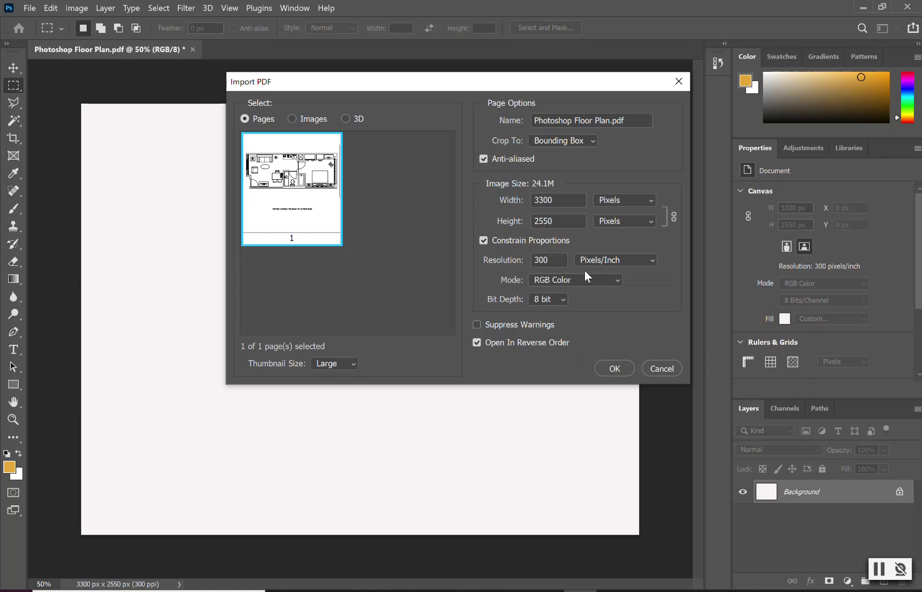
Accept the Import PDF settings: page 1 at 3300 × 2550 px, 300 ppi, RGB Color.
{"action": "left_click", "coordinate": [614, 369]}
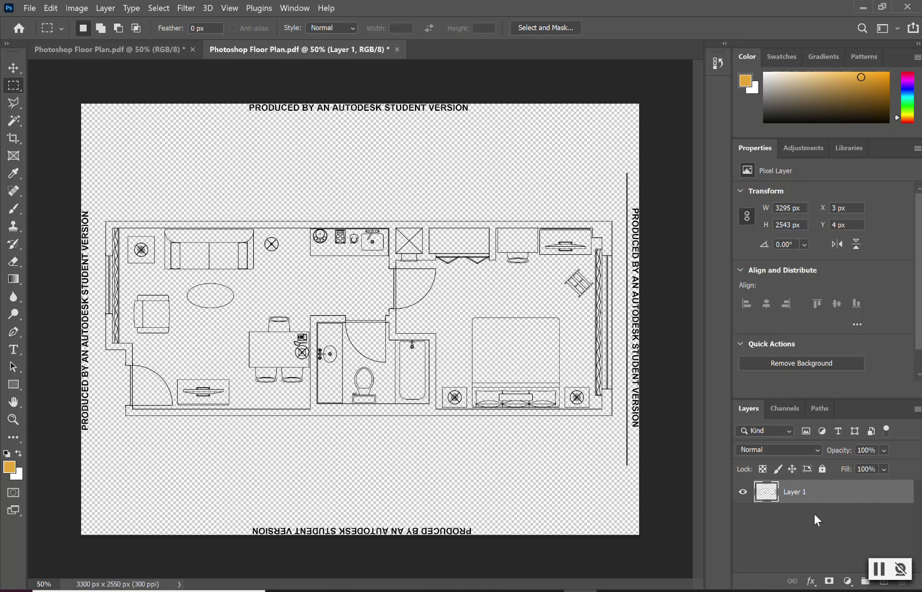
{"action": "left_click", "coordinate": [111, 52]}
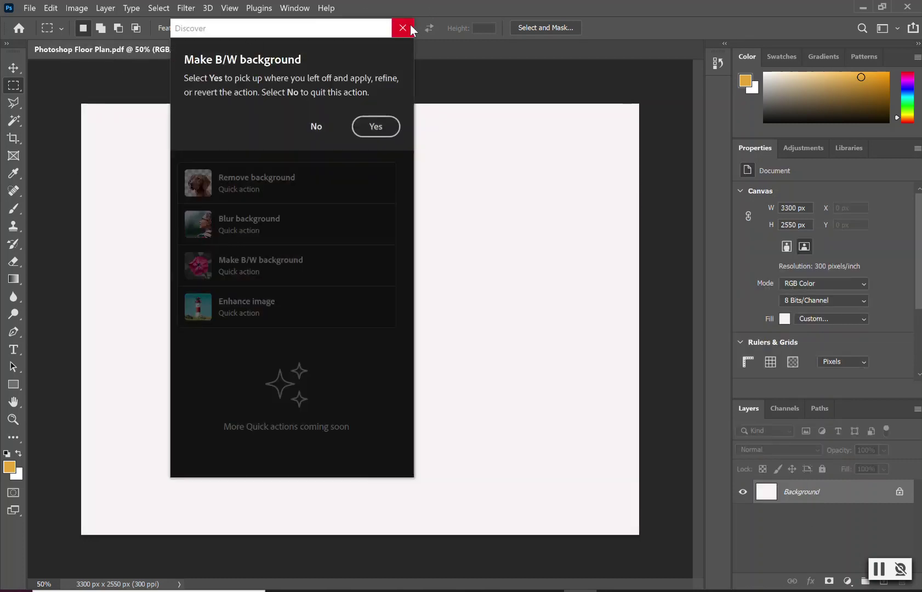
{"action": "left_click", "coordinate": [411, 30]}
{"action": "left_click", "coordinate": [358, 50]}
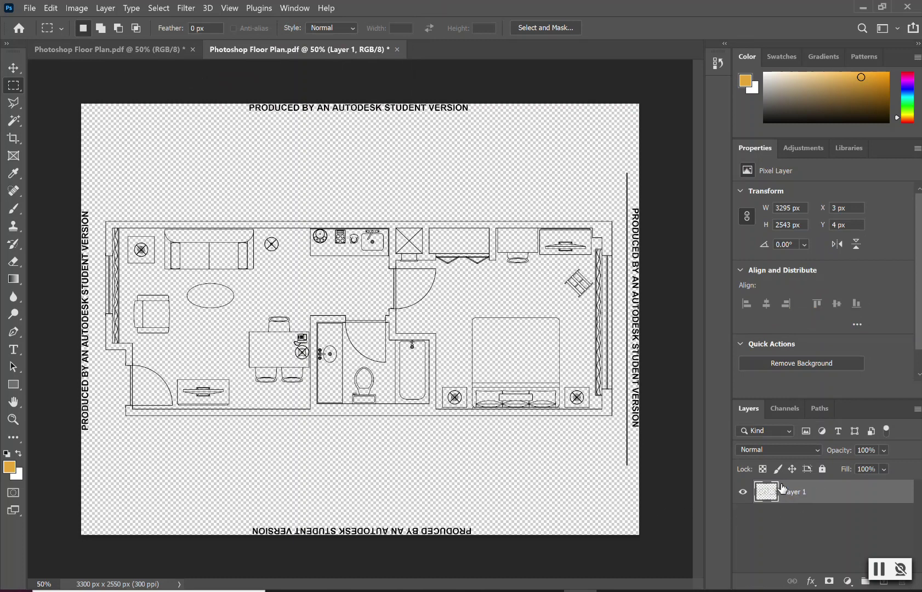
Rename the floor plan's Layer 1 to 'Plan View'.
{"action": "left_click", "coordinate": [104, 7]}
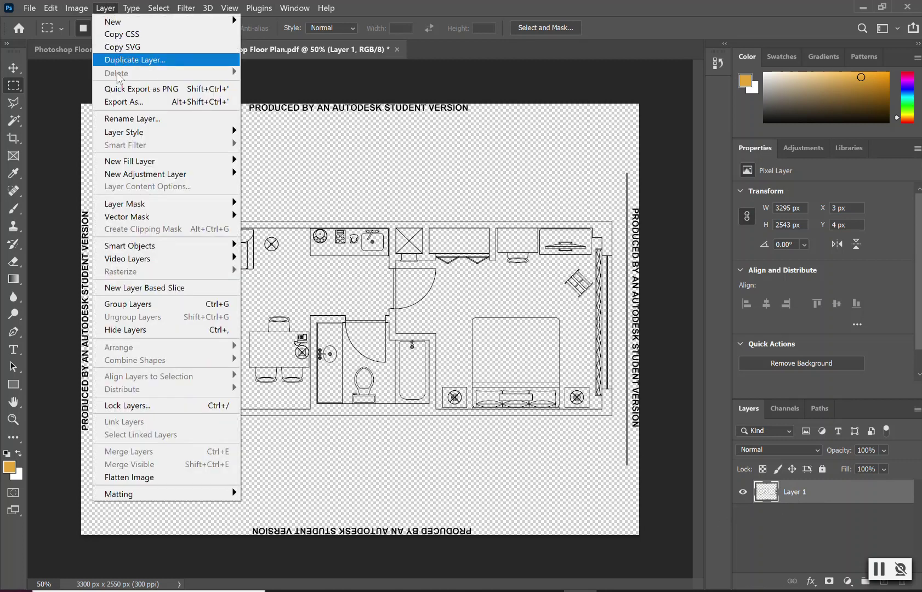
{"action": "left_click", "coordinate": [117, 121]}
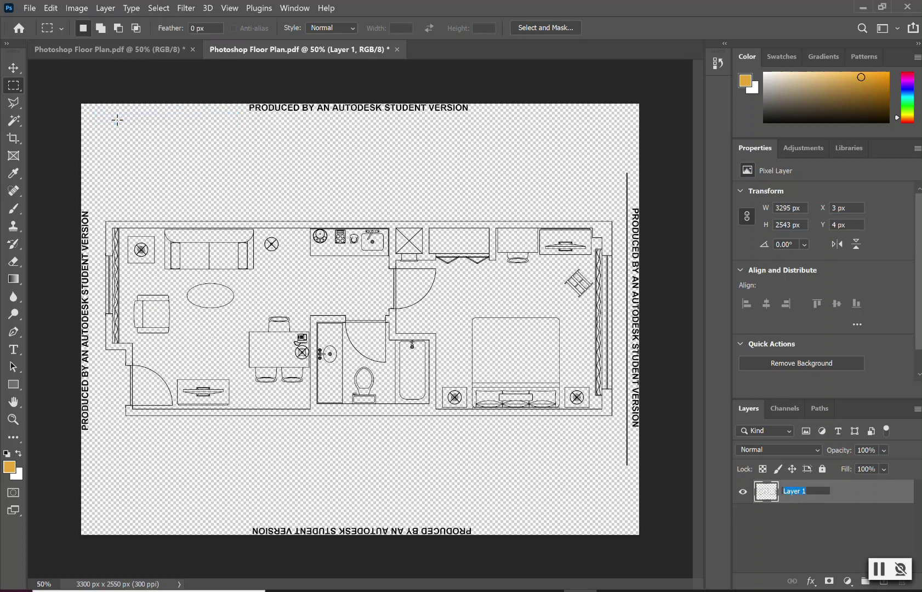
{"action": "type", "text": "Plan View"}
{"action": "key", "text": "Return"}
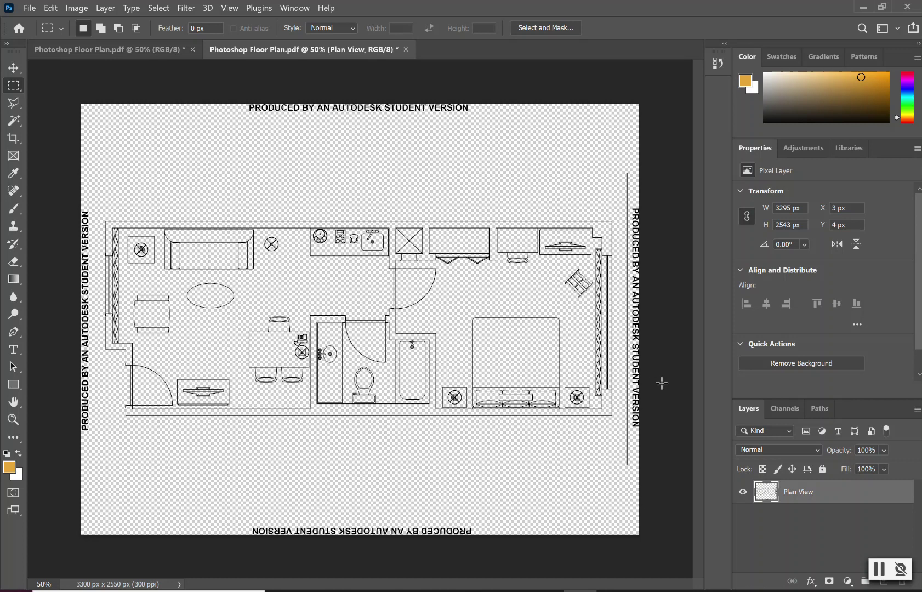
Set the canvas fill to White, adding a white Background layer beneath Plan View.
{"action": "left_click", "coordinate": [871, 431]}
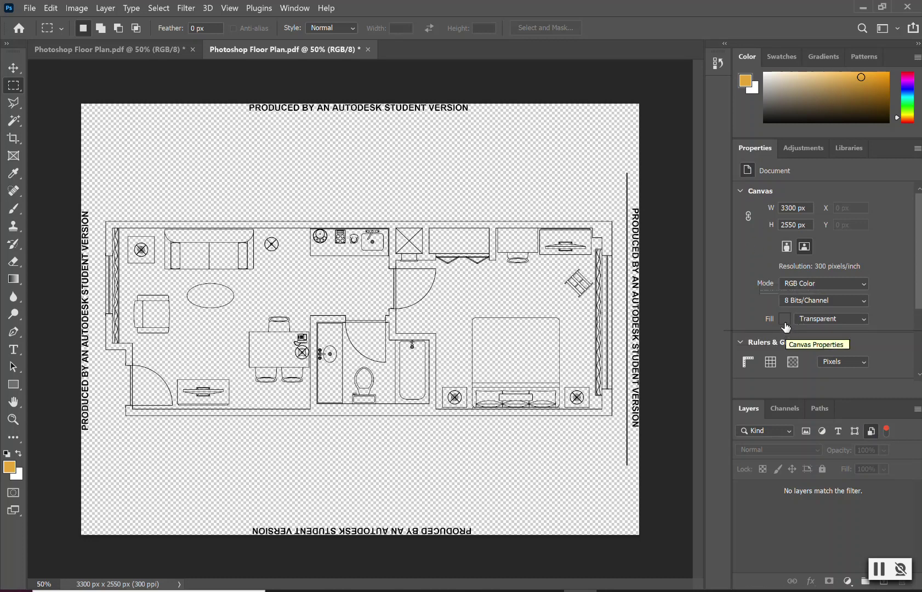
{"action": "left_click", "coordinate": [827, 320]}
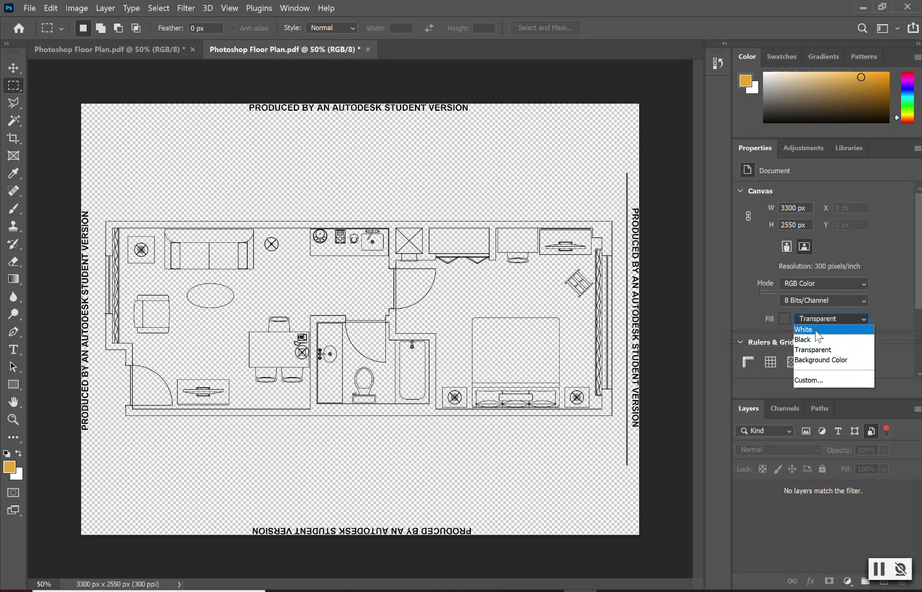
{"action": "left_click", "coordinate": [818, 331]}
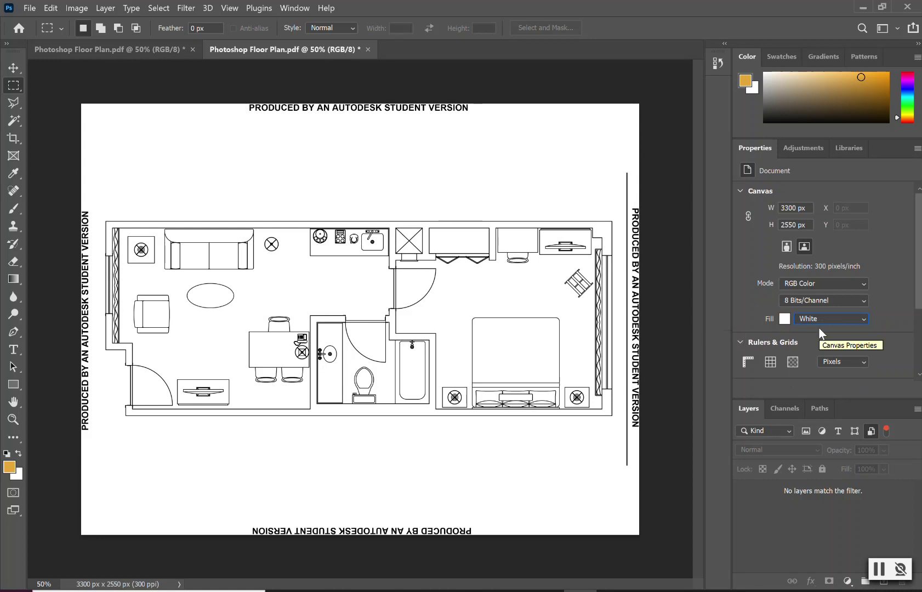
{"action": "left_click", "coordinate": [870, 432]}
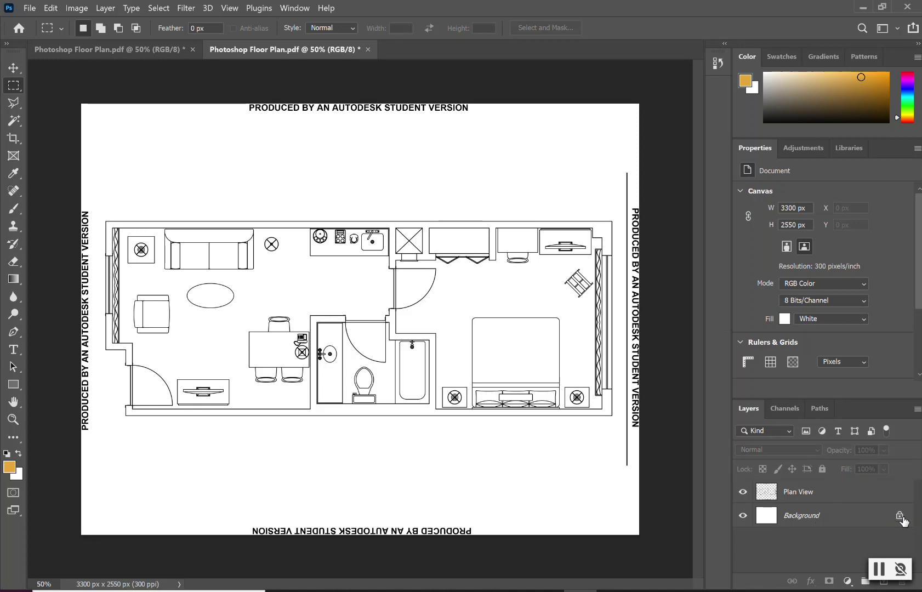
{"action": "left_click", "coordinate": [743, 492]}
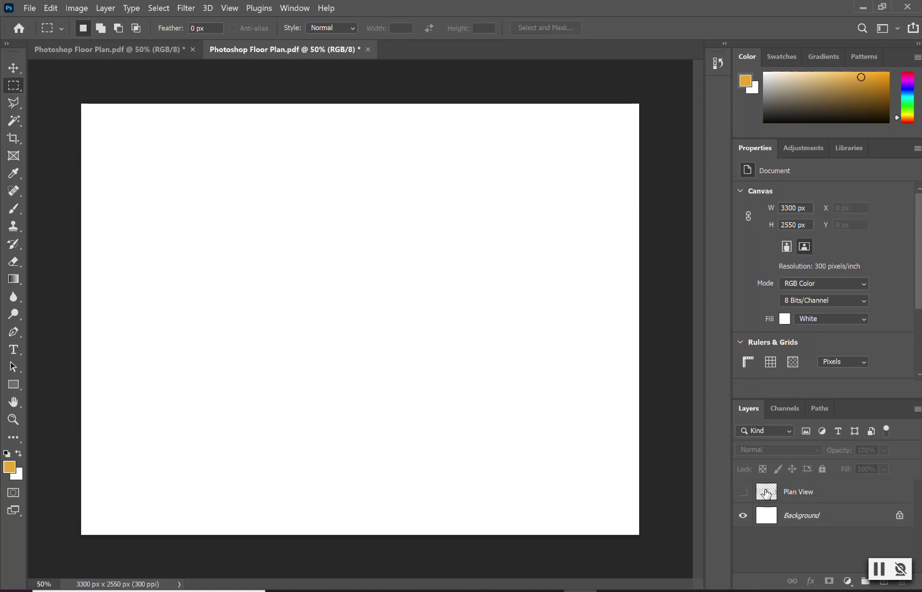
{"action": "left_click", "coordinate": [743, 493]}
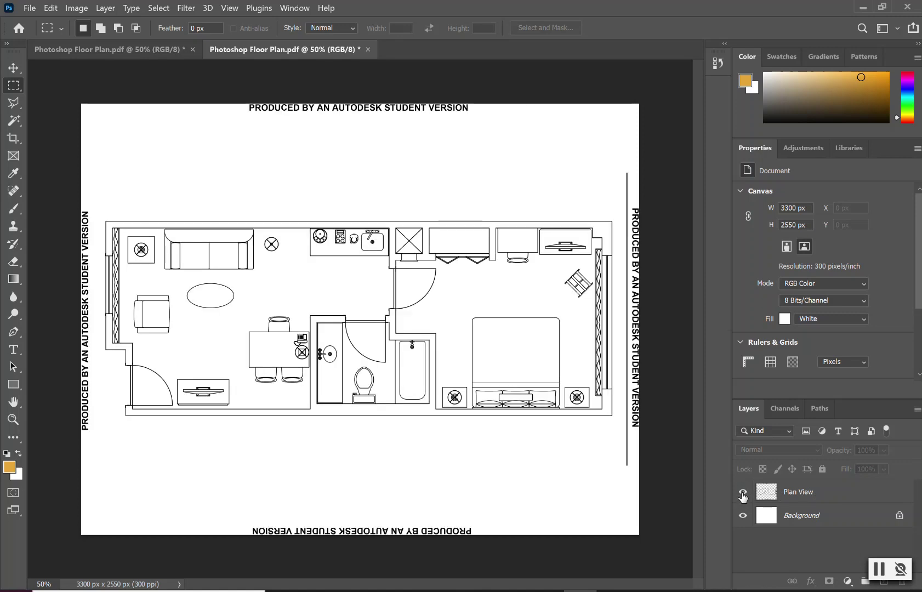
{"action": "left_click", "coordinate": [742, 516]}
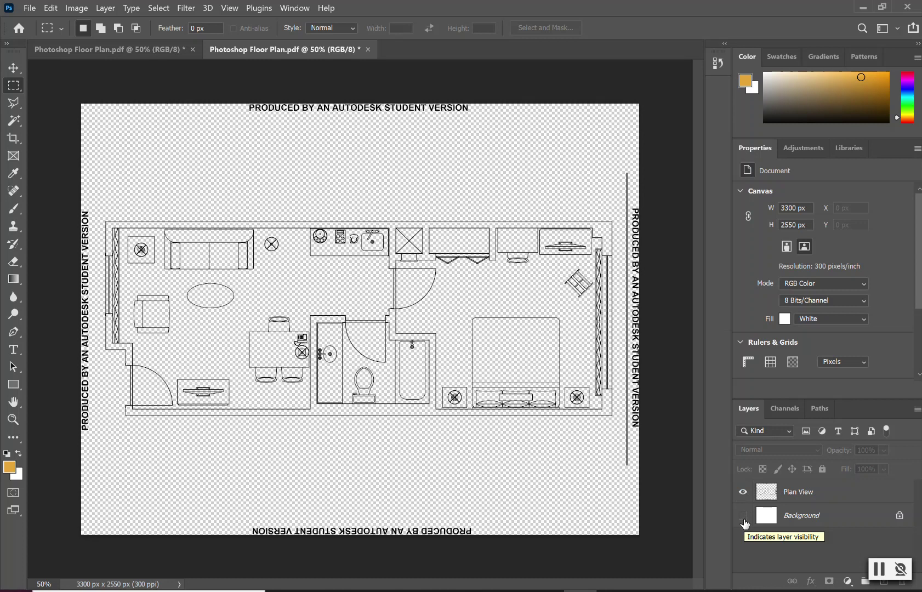
{"action": "left_click", "coordinate": [743, 516]}
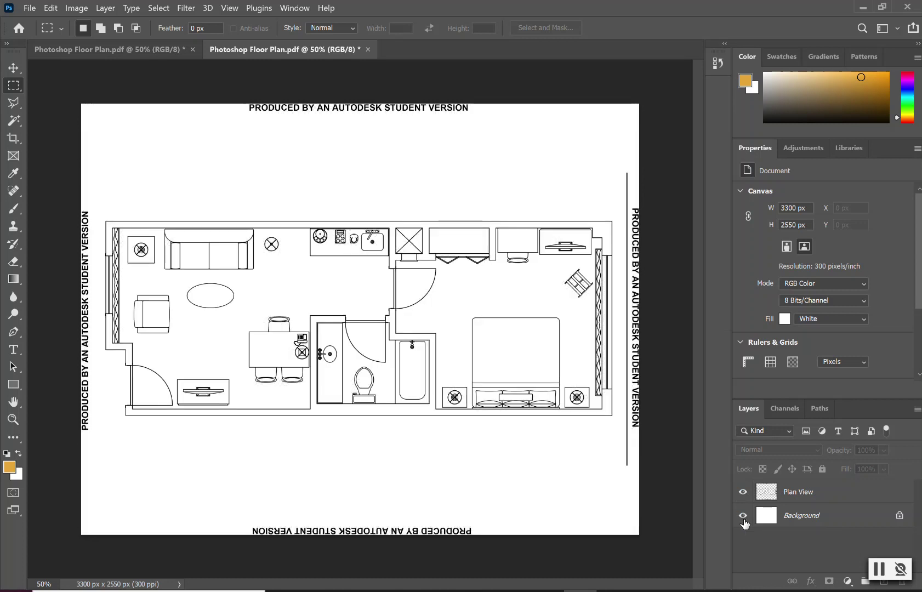
{"action": "left_click", "coordinate": [830, 497]}
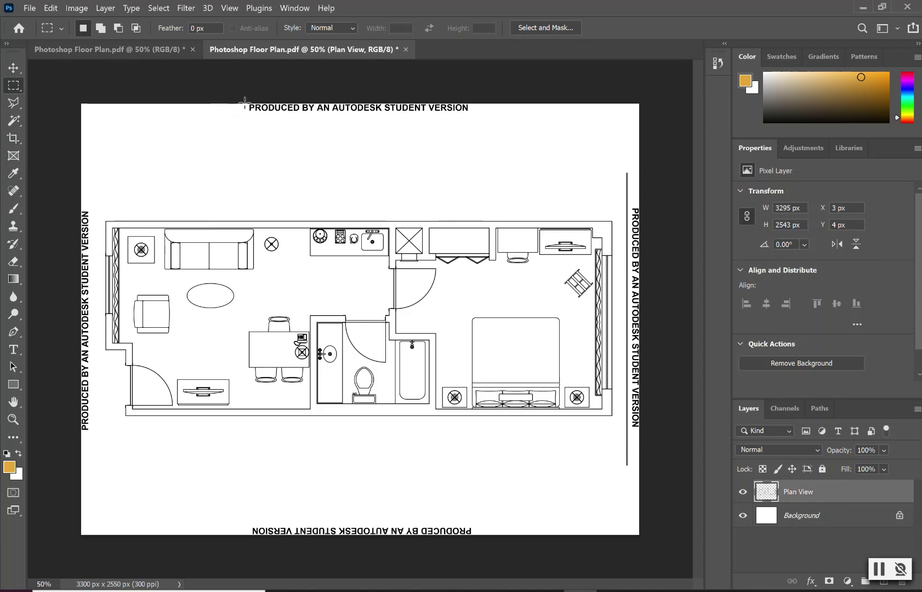
Delete the top, right, bottom and left Autodesk student-version watermarks, then deselect.
{"action": "left_click_drag", "start_coordinate": [245, 103], "coordinate": [492, 133]}
{"action": "key", "text": "Delete"}
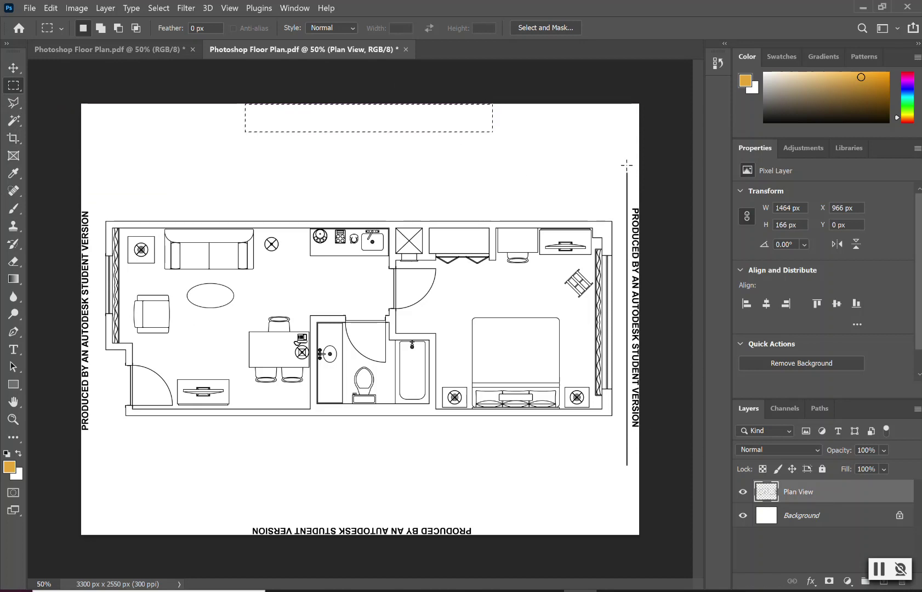
{"action": "left_click_drag", "start_coordinate": [623, 169], "coordinate": [695, 467]}
{"action": "key", "text": "Delete"}
{"action": "left_click_drag", "start_coordinate": [497, 541], "coordinate": [249, 516]}
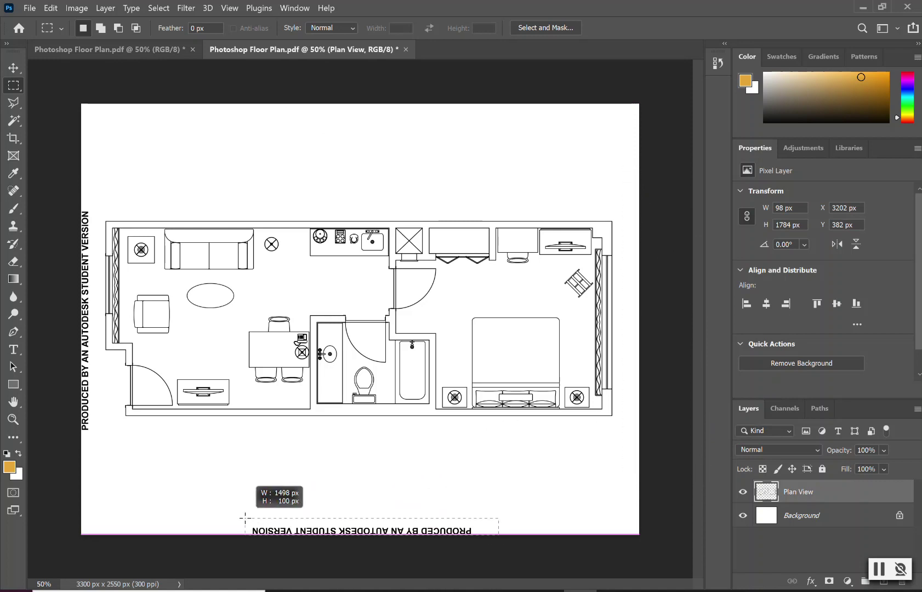
{"action": "left_click_drag", "start_coordinate": [245, 517], "coordinate": [245, 517]}
{"action": "key", "text": "Delete"}
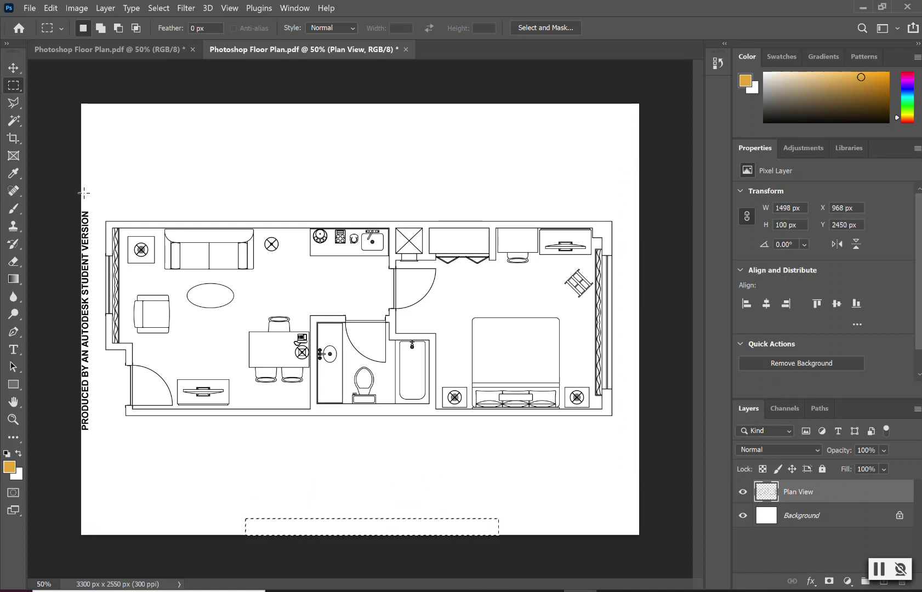
{"action": "left_click_drag", "start_coordinate": [84, 192], "coordinate": [80, 447]}
{"action": "key", "text": "Delete"}
{"action": "left_click", "coordinate": [120, 83]}
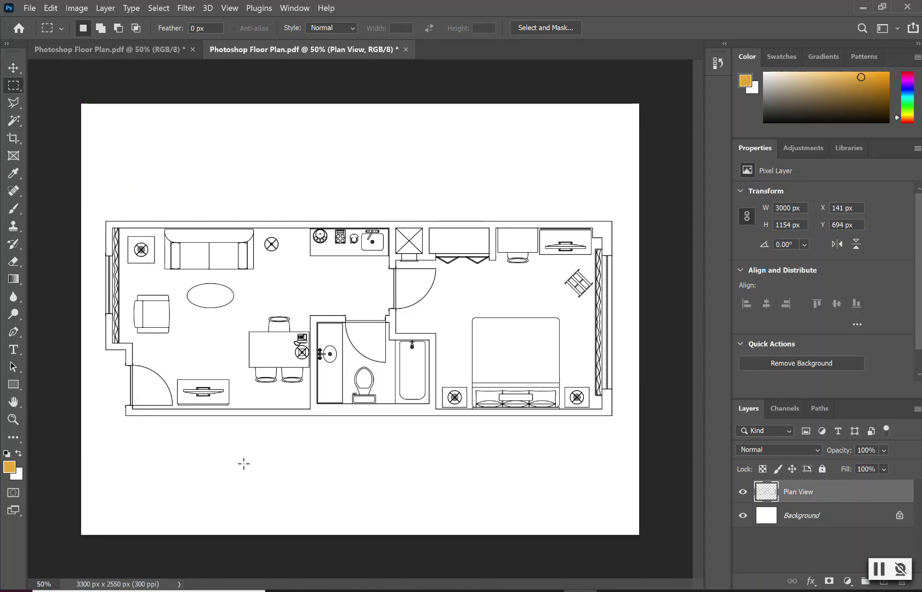
Magic-wand select the wall strip along the top edge of the plan on Plan View.
{"action": "scroll", "coordinate": [612, 561], "scroll_direction": "up", "scroll_amount": 1}
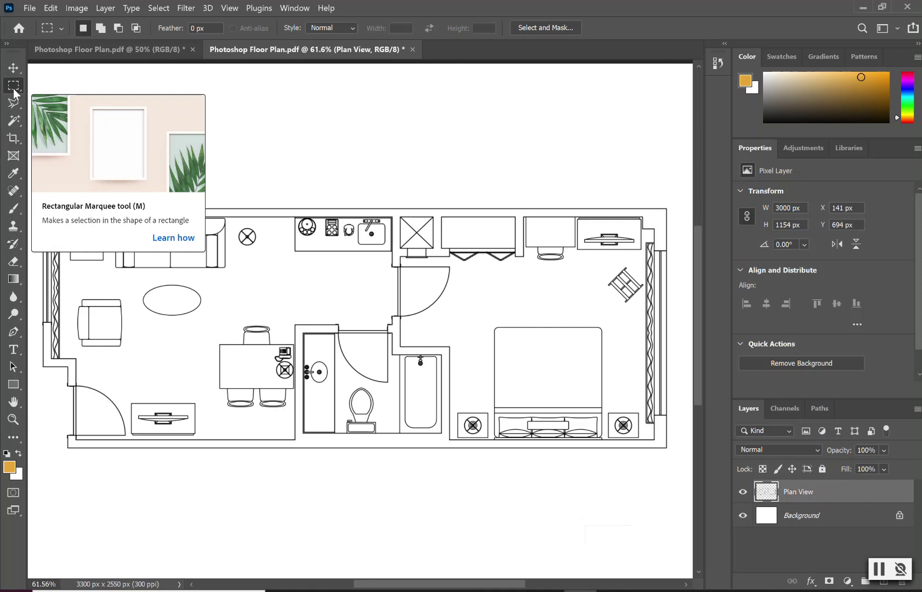
{"action": "left_click", "coordinate": [16, 124]}
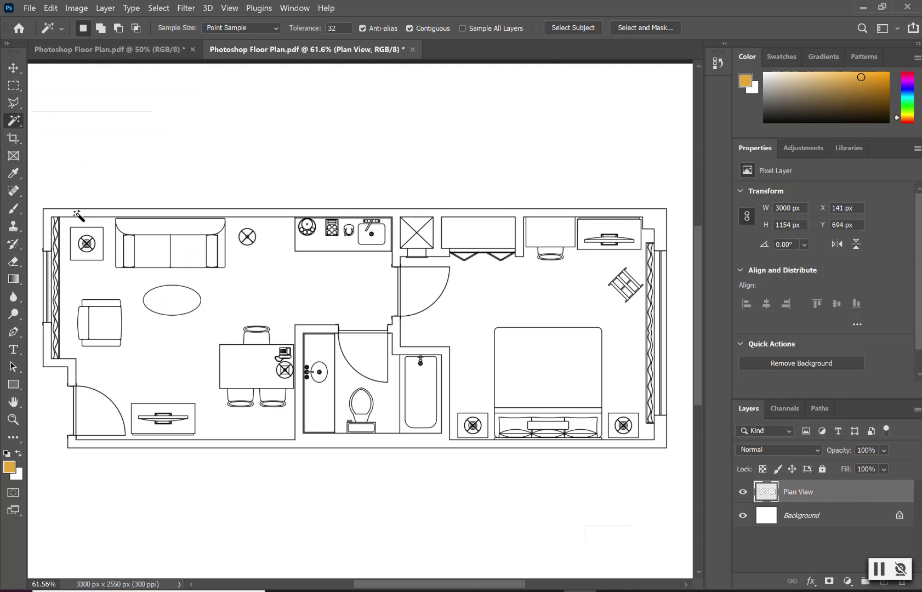
{"action": "left_click", "coordinate": [75, 212]}
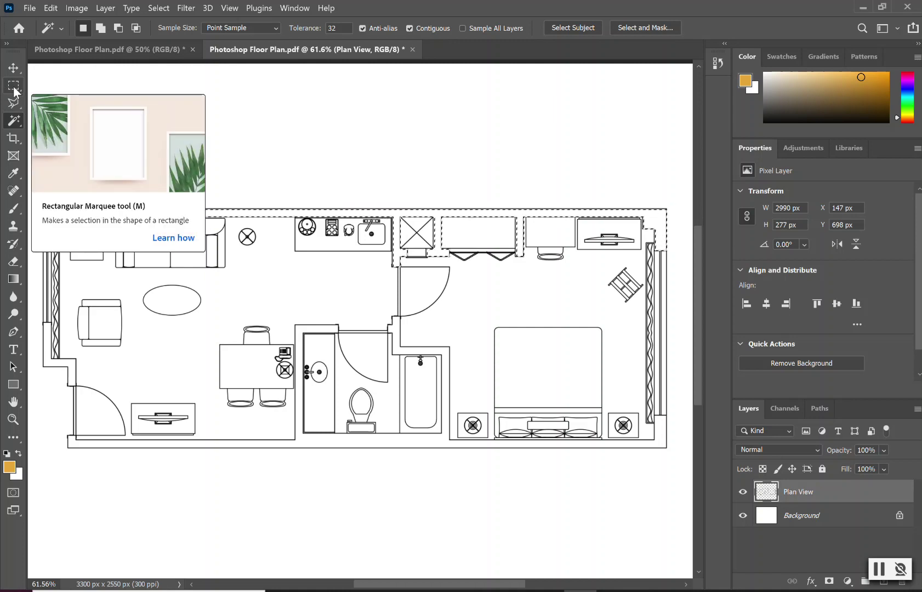
{"action": "left_click", "coordinate": [13, 87]}
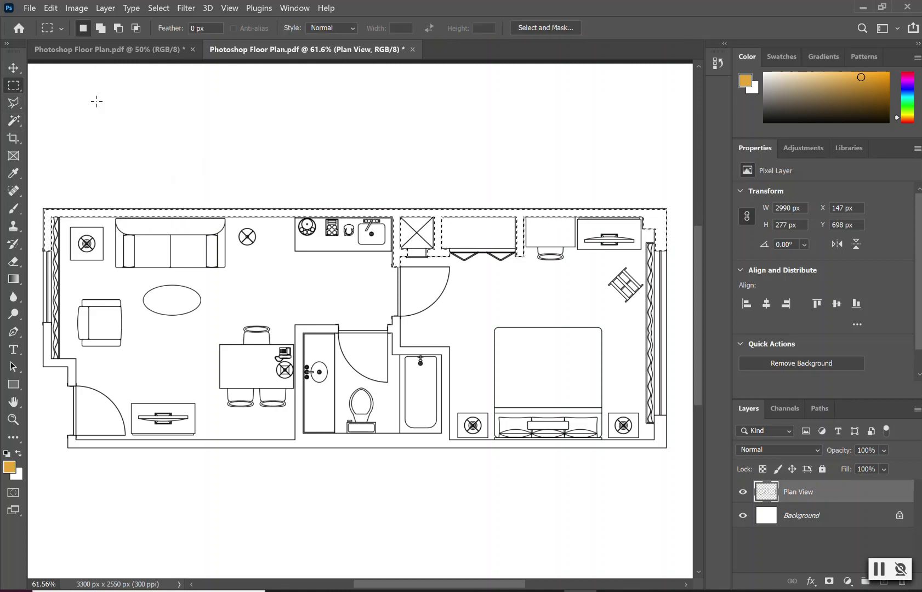
{"action": "left_click", "coordinate": [104, 211]}
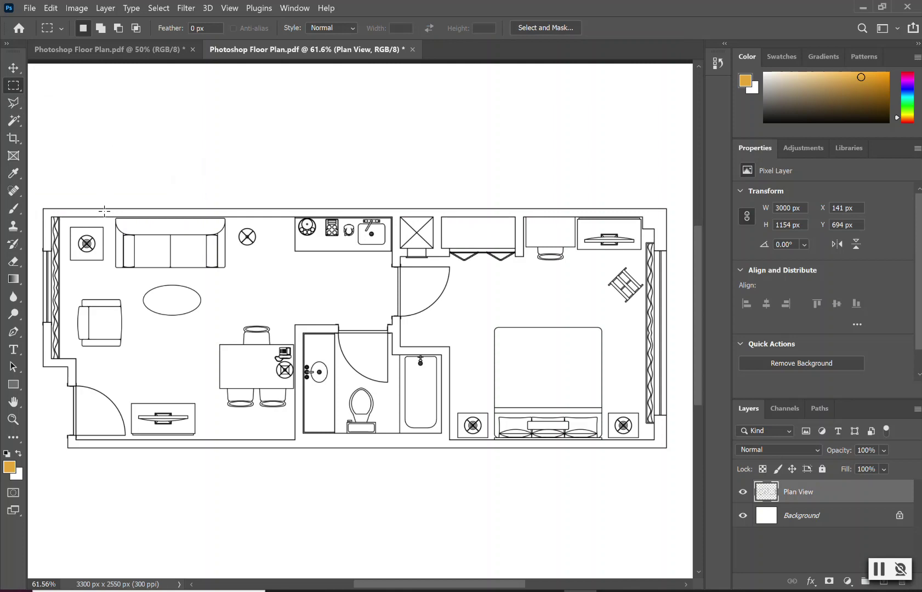
{"action": "left_click", "coordinate": [10, 125]}
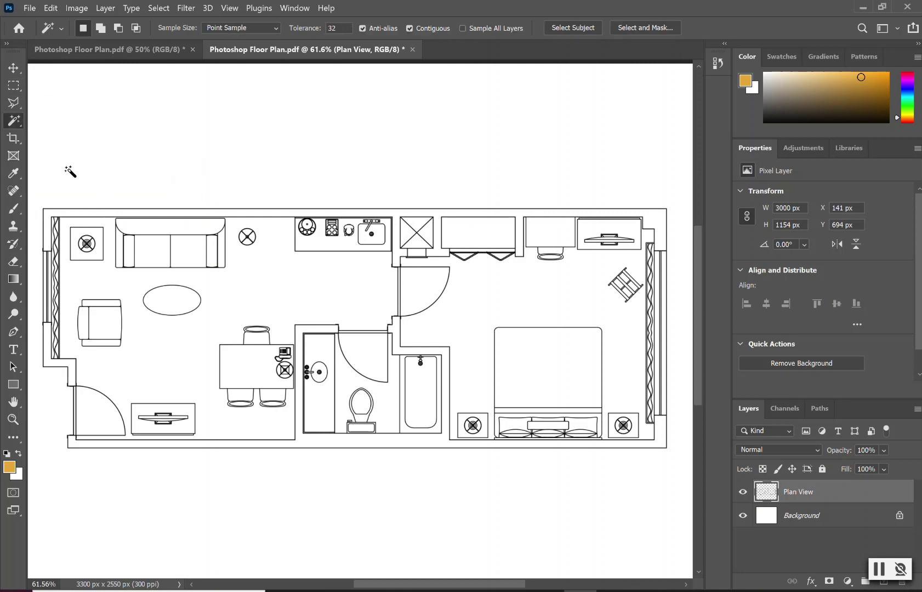
{"action": "left_click", "coordinate": [70, 213]}
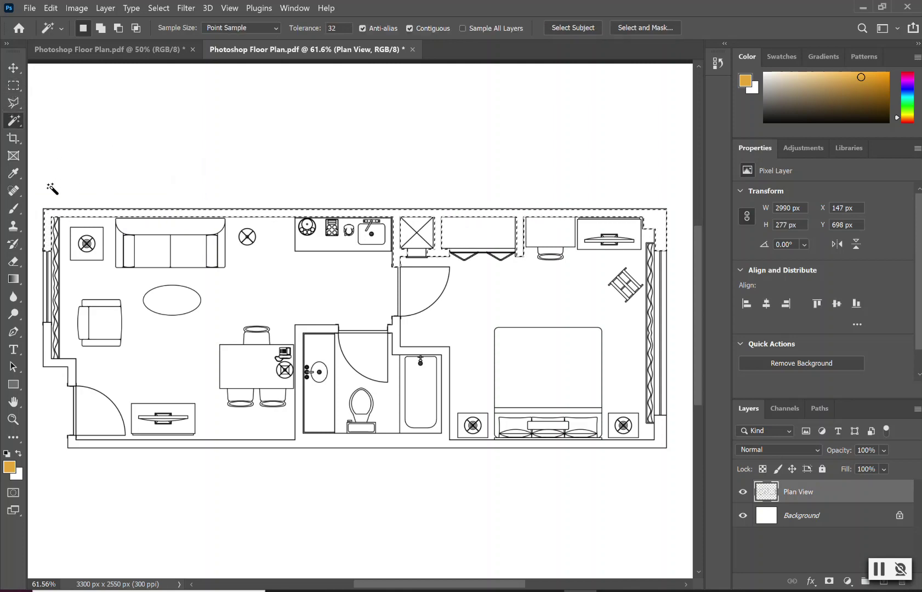
{"action": "left_click", "coordinate": [19, 86]}
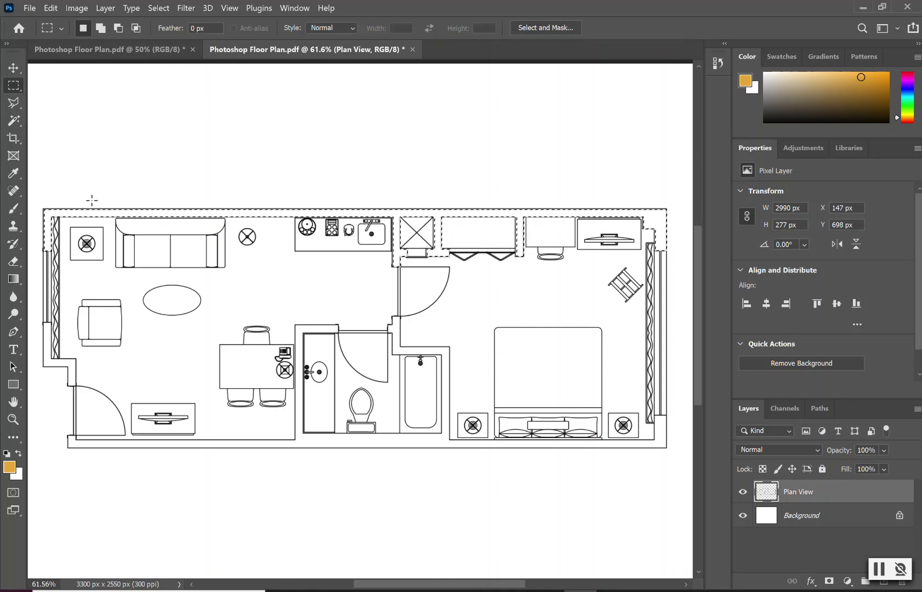
Create a new empty layer named Walls above Plan View.
{"action": "right_click", "coordinate": [61, 213]}
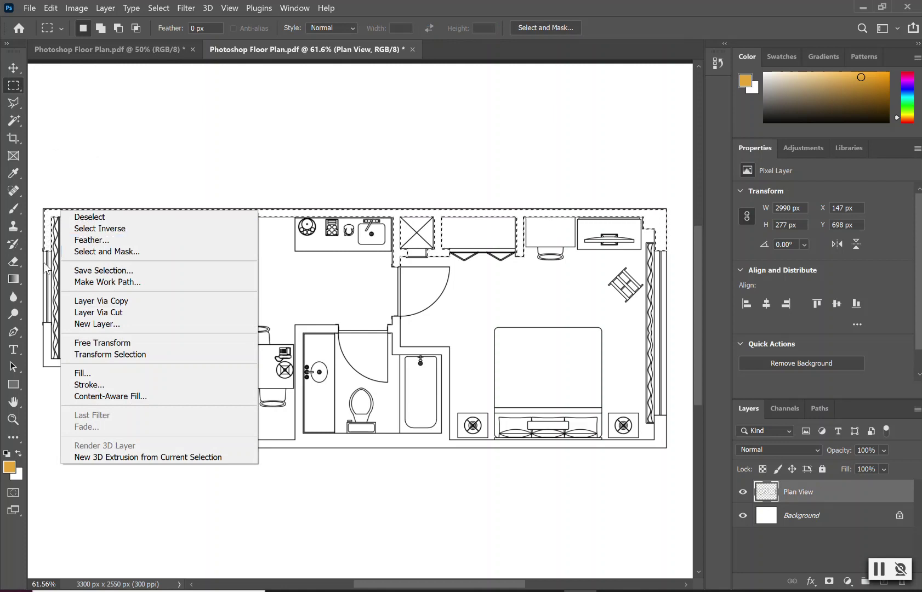
{"action": "left_click", "coordinate": [103, 323]}
{"action": "type", "text": "Walls"}
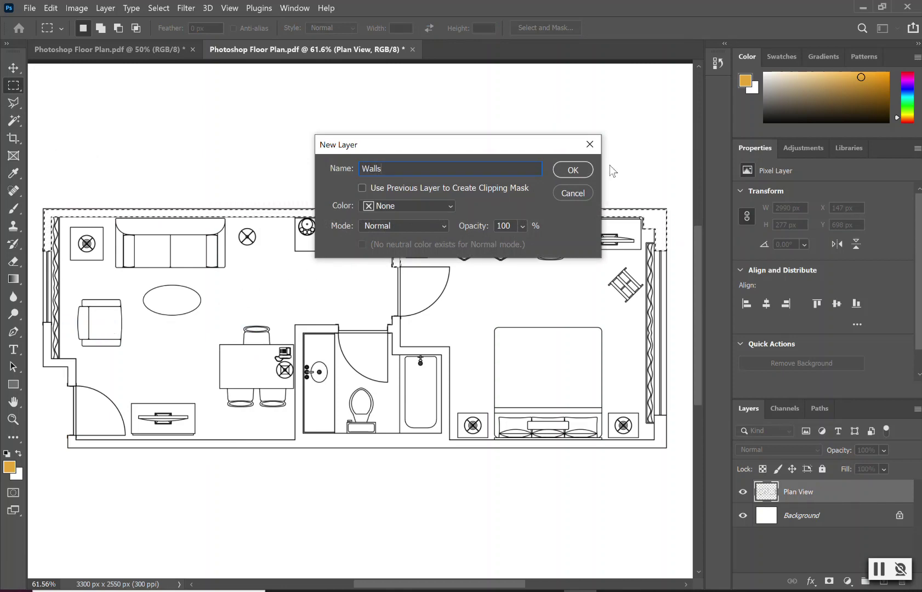
{"action": "left_click", "coordinate": [573, 170]}
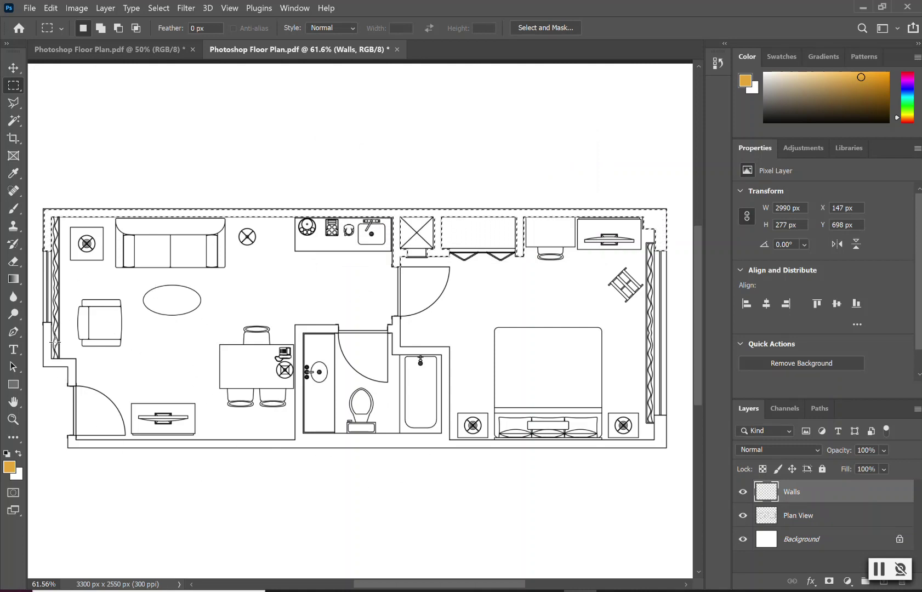
Select the left wall plus the bottom bathroom walls from Plan View, then target the Walls layer.
{"action": "left_click", "coordinate": [15, 120]}
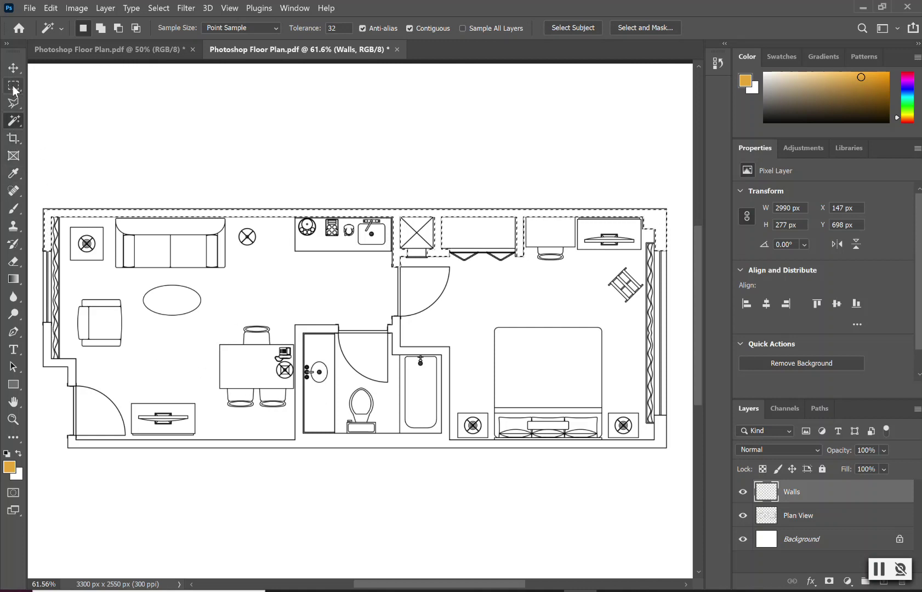
{"action": "left_click", "coordinate": [824, 522]}
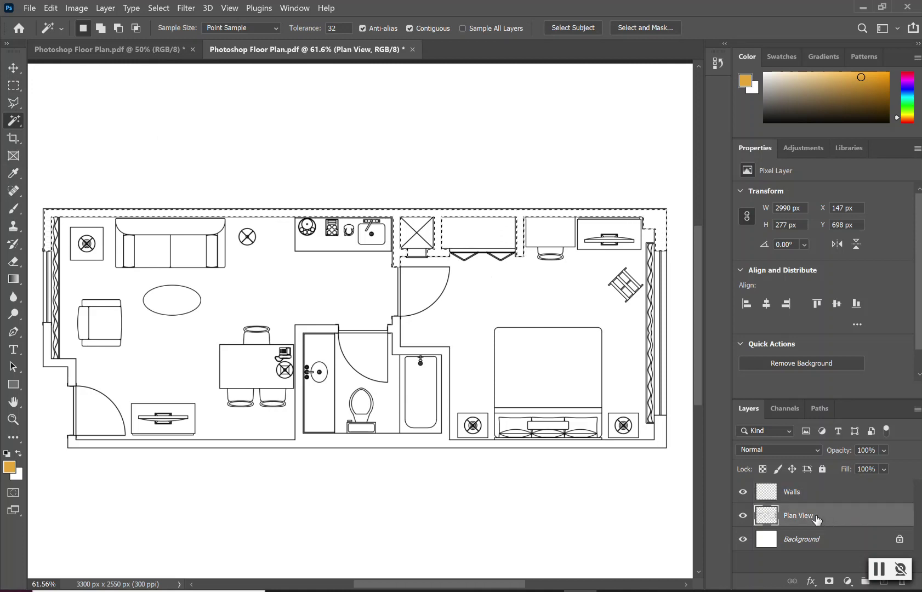
{"action": "left_click", "coordinate": [46, 342]}
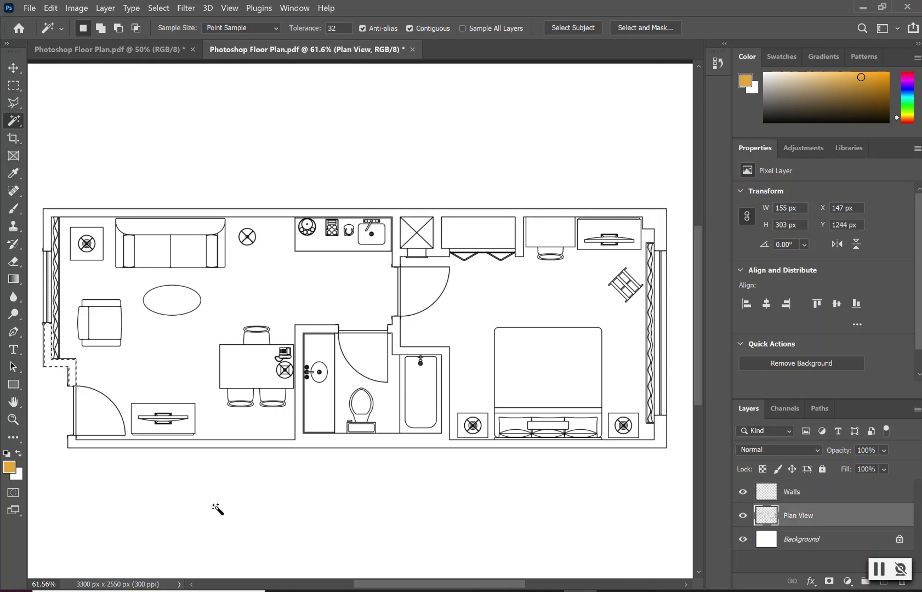
{"action": "key", "text": "shift"}
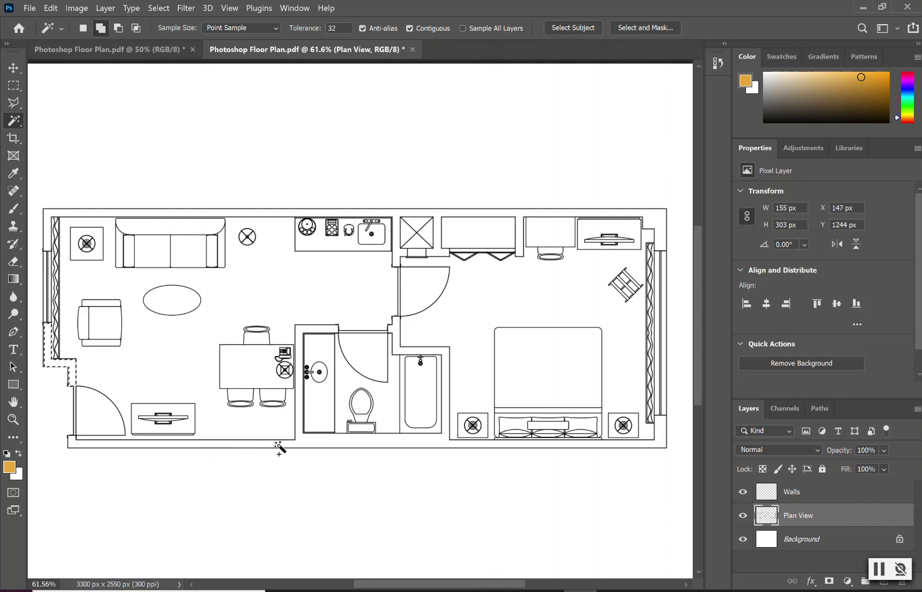
{"action": "left_click", "coordinate": [336, 443], "text": "shift"}
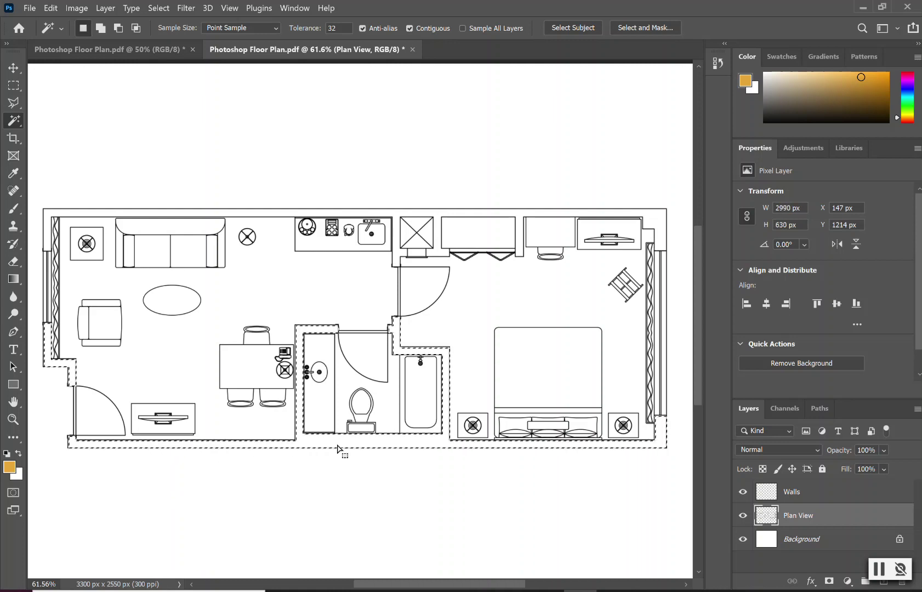
{"action": "left_click", "coordinate": [849, 497]}
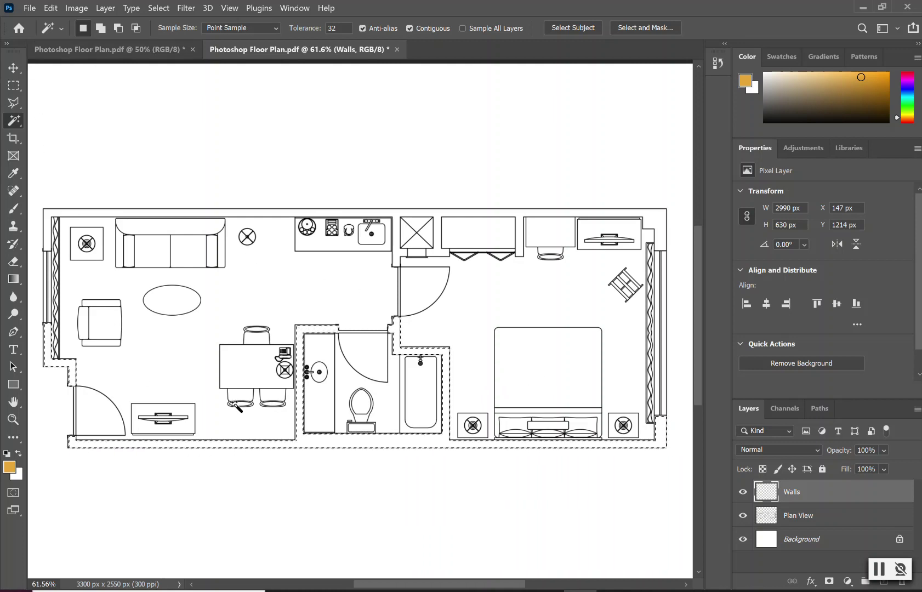
{"action": "left_click", "coordinate": [14, 86]}
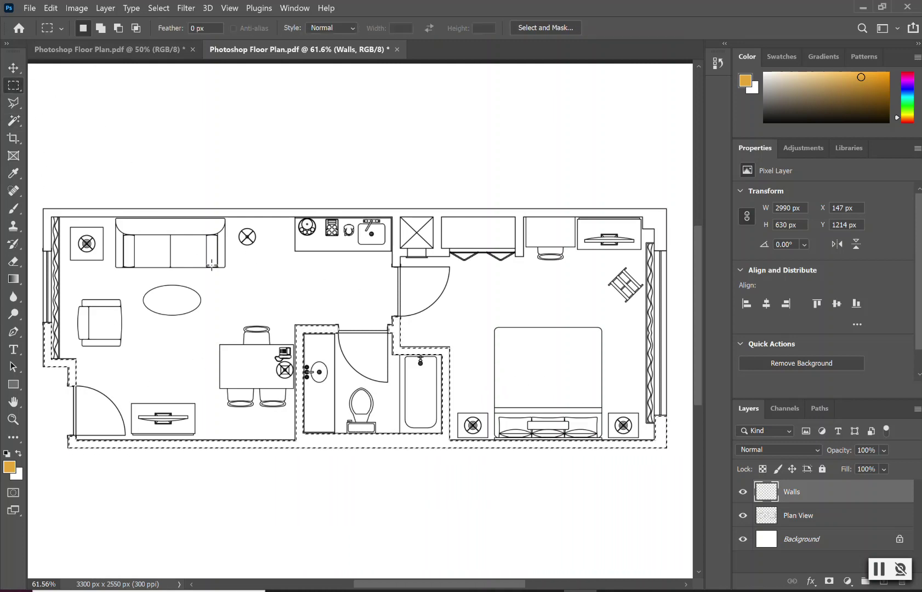
{"action": "right_click", "coordinate": [331, 443]}
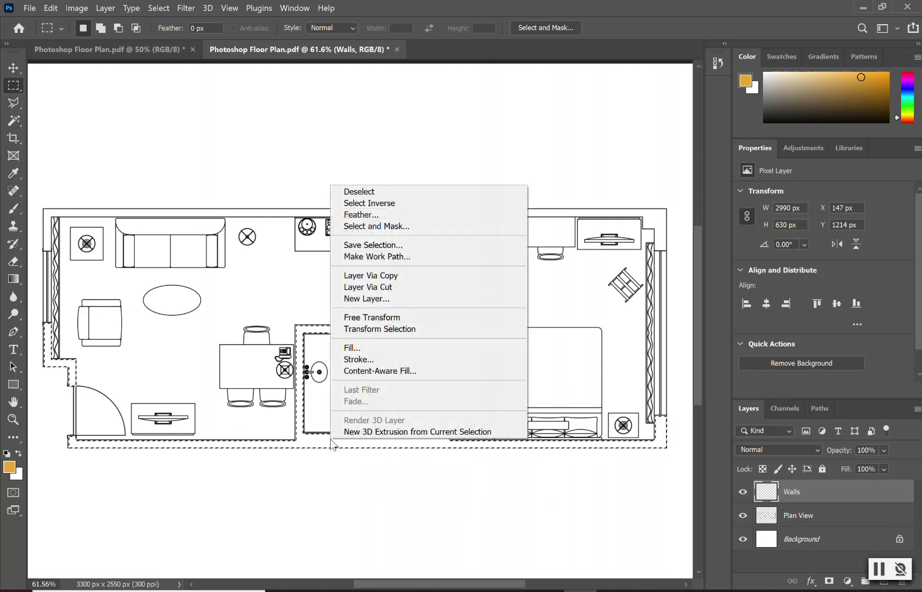
Fill the selected walls on the Walls layer with near-black #1b1919.
{"action": "left_click", "coordinate": [353, 348]}
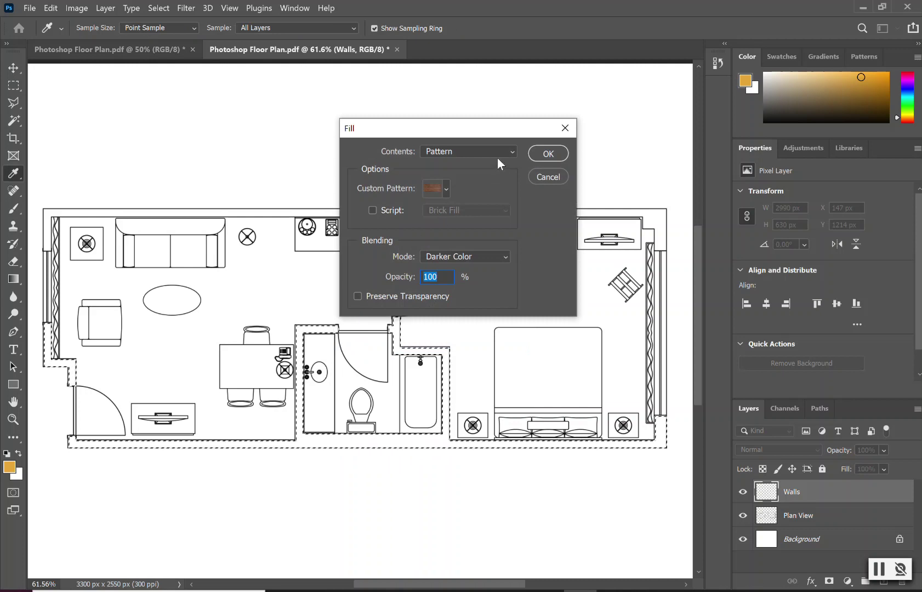
{"action": "left_click", "coordinate": [493, 154]}
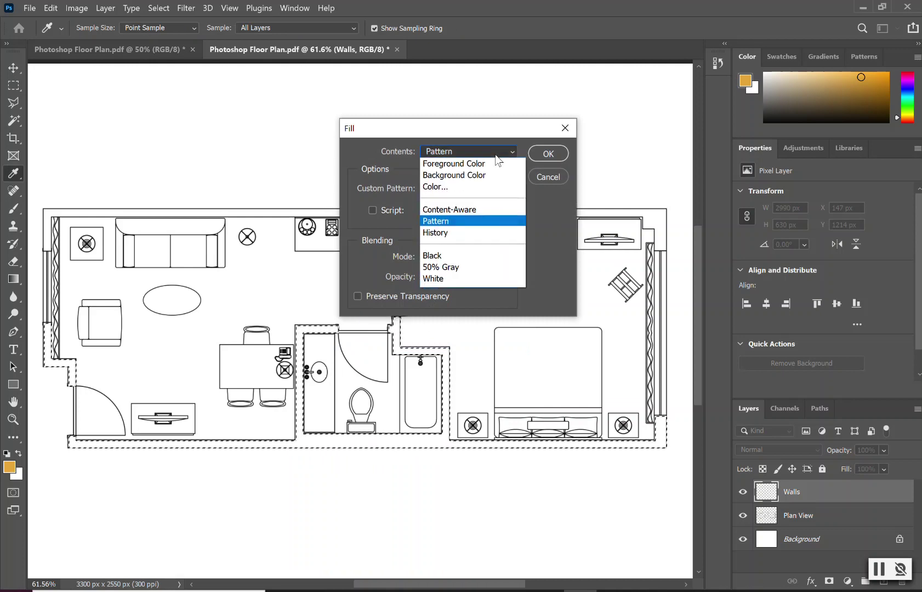
{"action": "left_click", "coordinate": [470, 187]}
{"action": "left_click_drag", "start_coordinate": [377, 248], "coordinate": [289, 281]}
{"action": "left_click", "coordinate": [614, 122]}
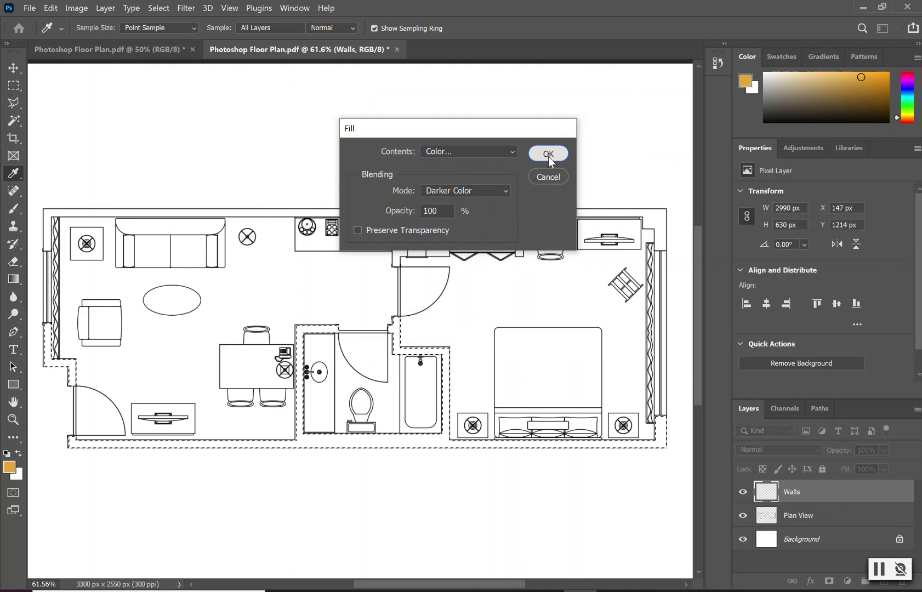
{"action": "left_click", "coordinate": [548, 154]}
{"action": "key", "text": "m"}
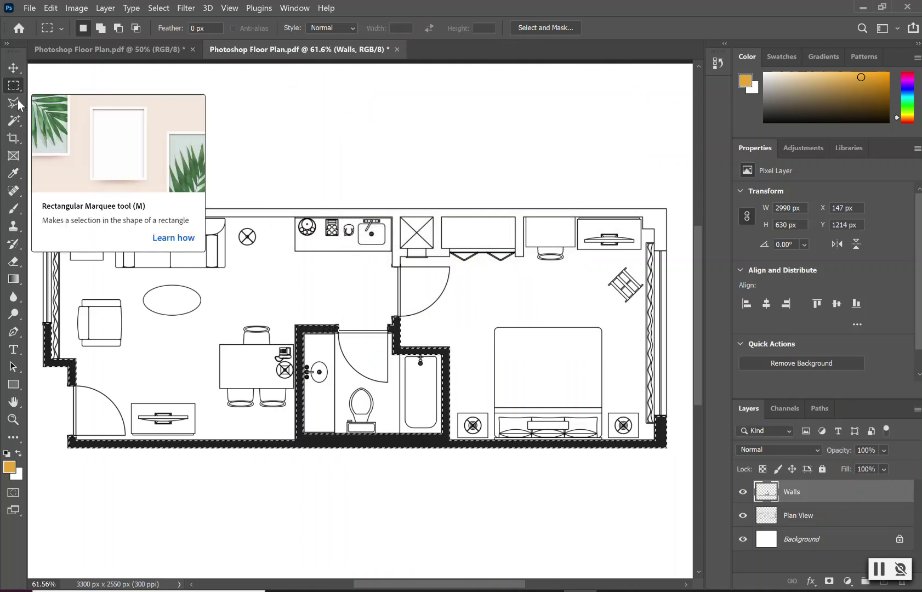
Drop the accidental whole-canvas selection and make Plan View the sampled layer.
{"action": "left_click", "coordinate": [16, 119]}
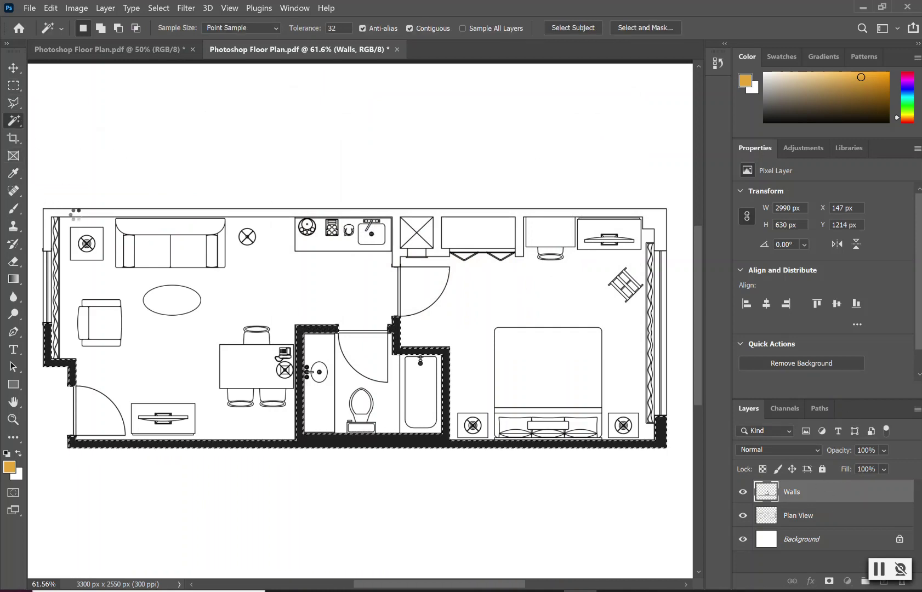
{"action": "left_click", "coordinate": [88, 216]}
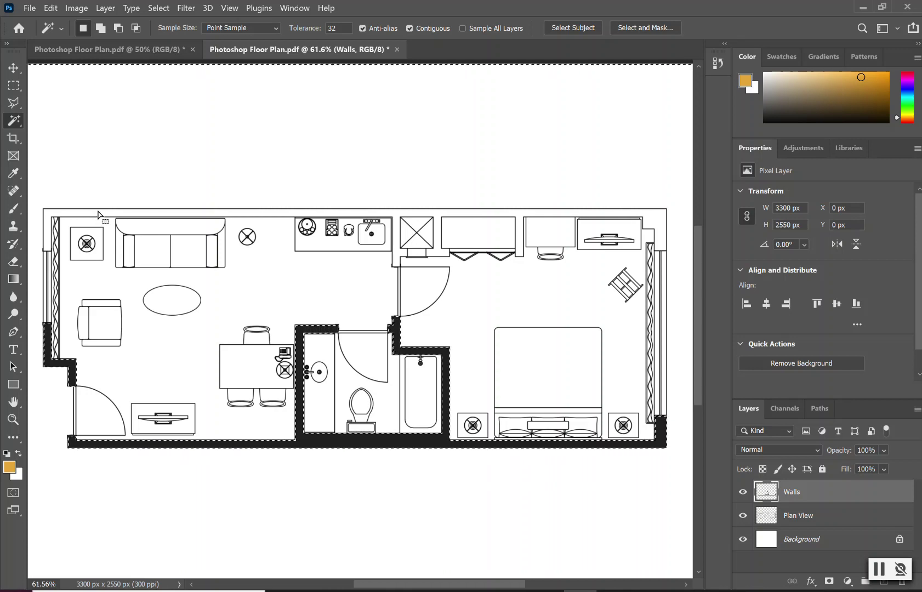
{"action": "key", "text": "ctrl+d"}
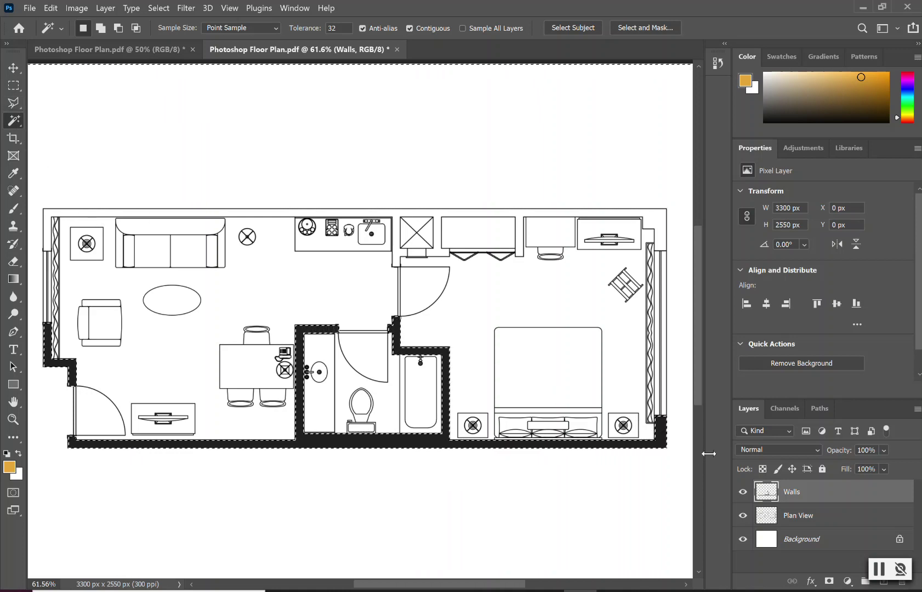
{"action": "left_click", "coordinate": [826, 518]}
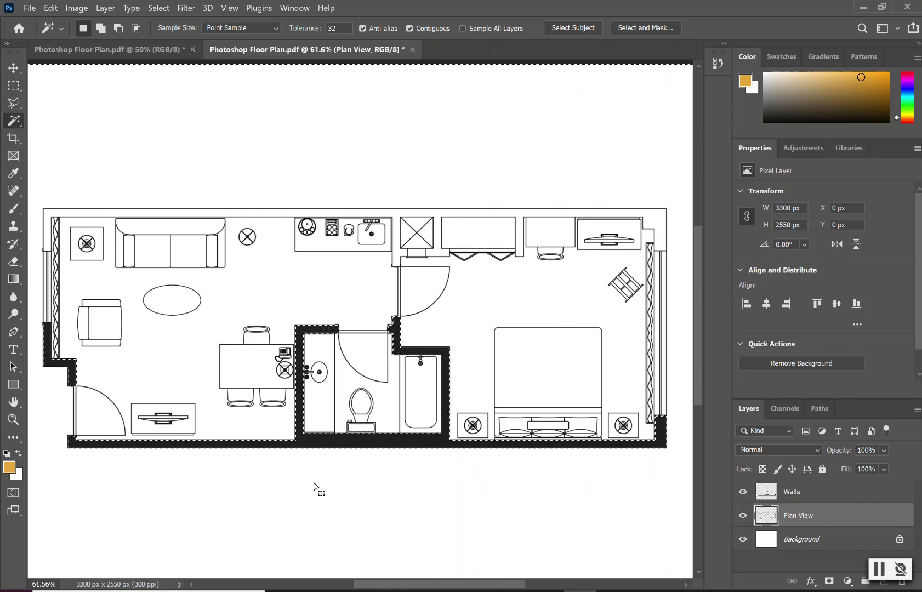
{"action": "left_click", "coordinate": [14, 86]}
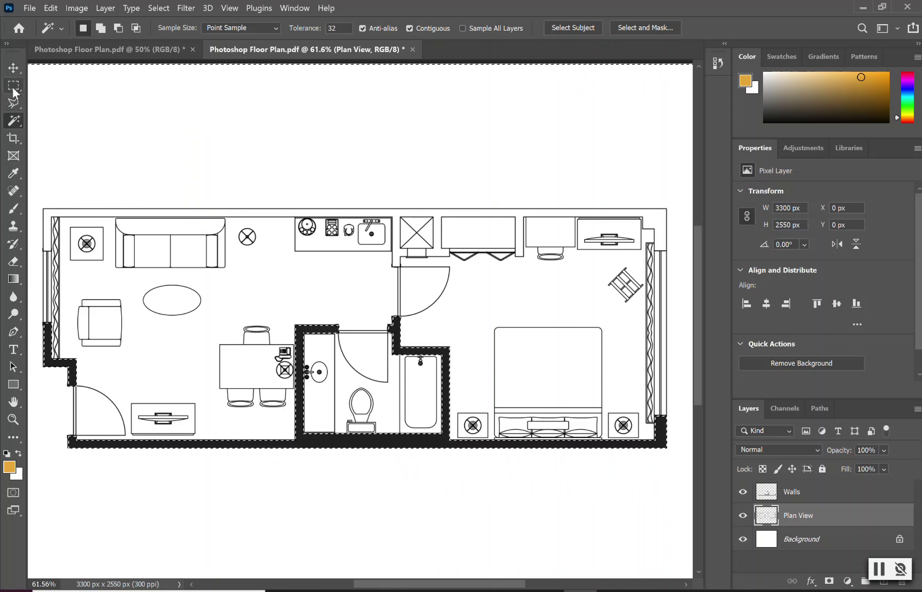
{"action": "left_click", "coordinate": [118, 130]}
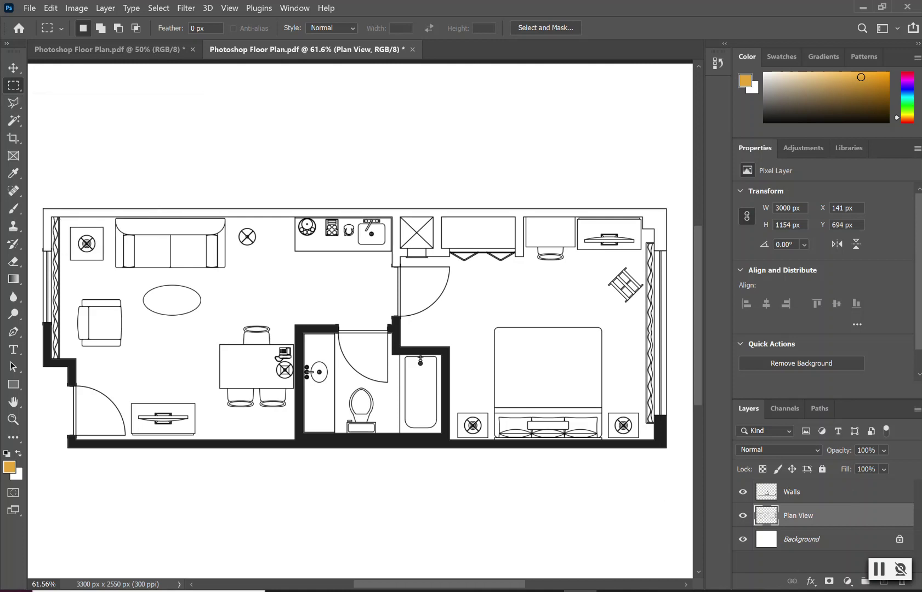
Toggle the Walls layer to check it, then Magic Wand the top wall strip and target Walls.
{"action": "left_click", "coordinate": [743, 492]}
{"action": "left_click", "coordinate": [743, 492]}
{"action": "left_click", "coordinate": [14, 120]}
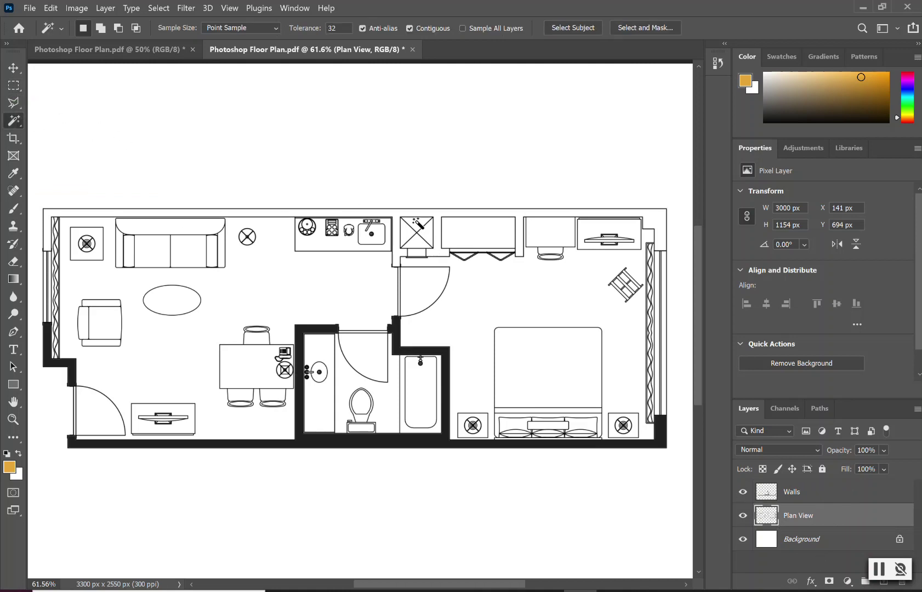
{"action": "left_click", "coordinate": [432, 213]}
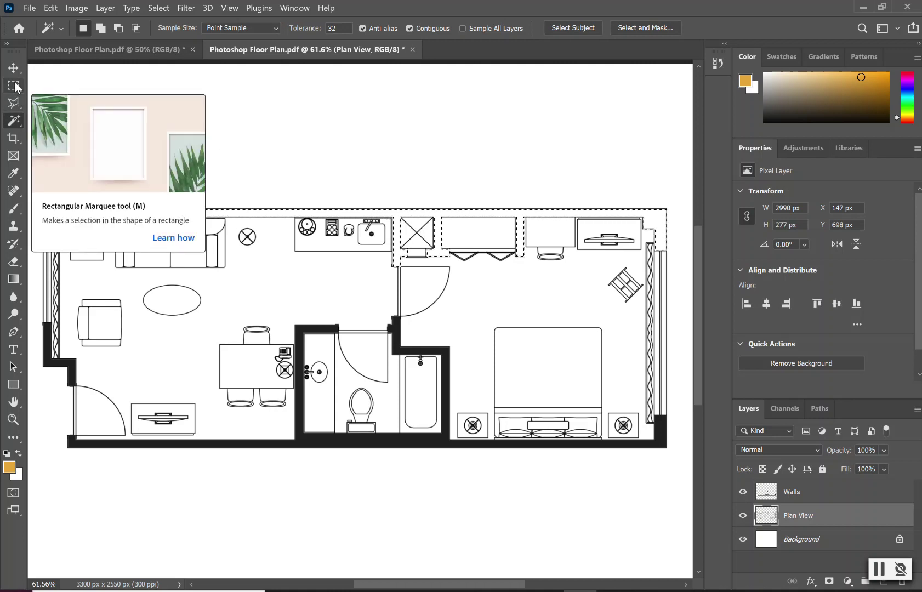
{"action": "left_click", "coordinate": [815, 493]}
{"action": "left_click", "coordinate": [11, 85]}
Fill the top wall selection with the same near-black colour.
{"action": "right_click", "coordinate": [443, 217]}
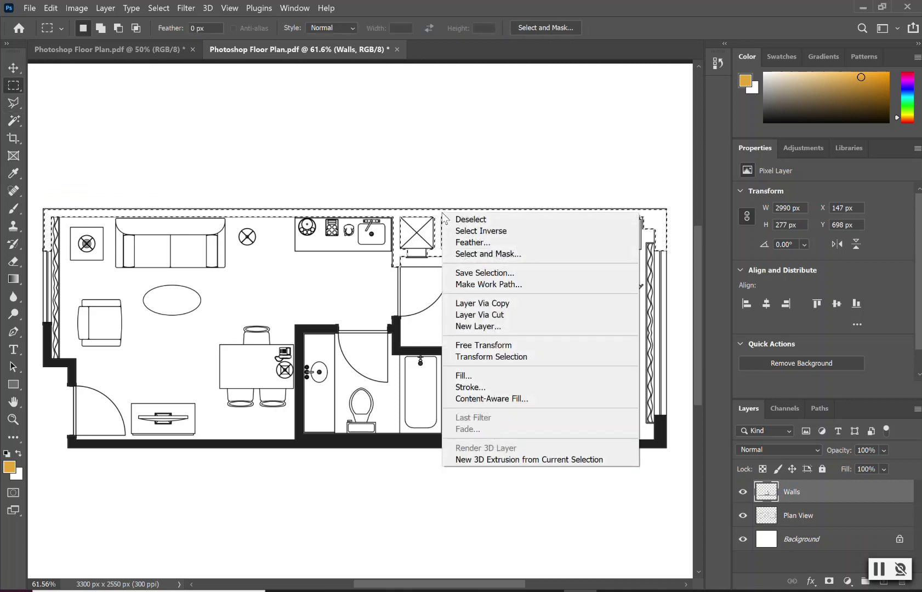
{"action": "left_click", "coordinate": [467, 377]}
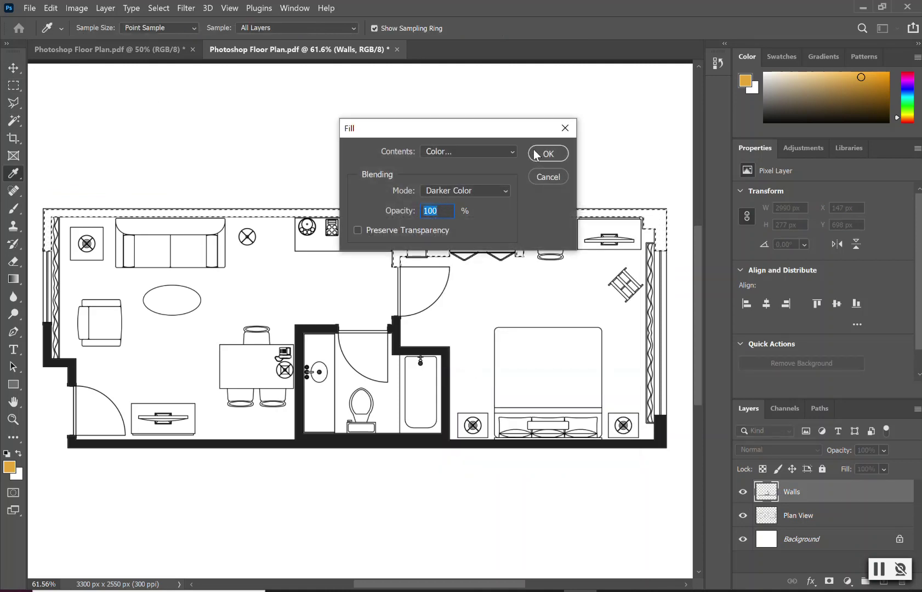
{"action": "left_click", "coordinate": [511, 148]}
{"action": "left_click", "coordinate": [470, 186]}
{"action": "left_click", "coordinate": [592, 121]}
{"action": "left_click", "coordinate": [548, 154]}
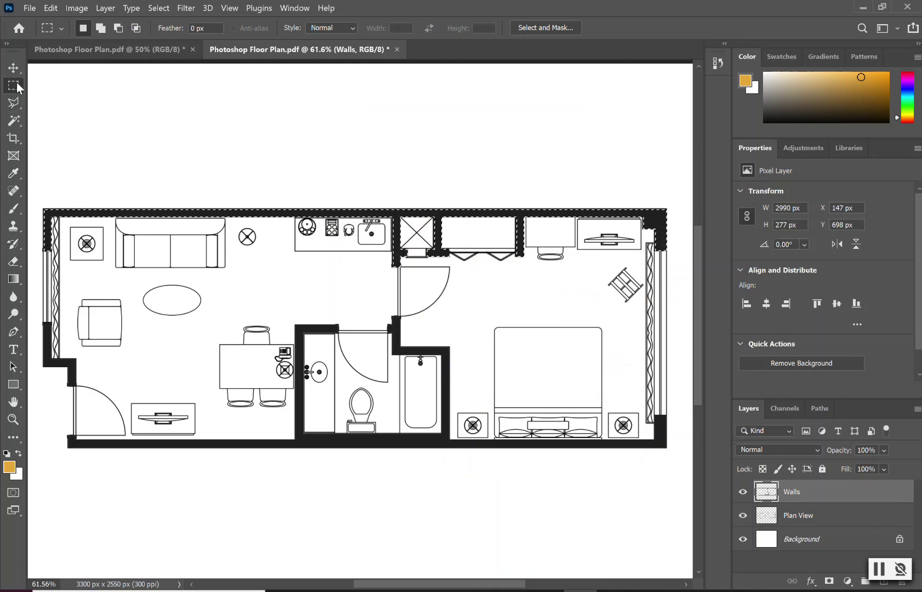
Deselect, then hide and show the Walls layer to compare the result.
{"action": "left_click", "coordinate": [104, 82]}
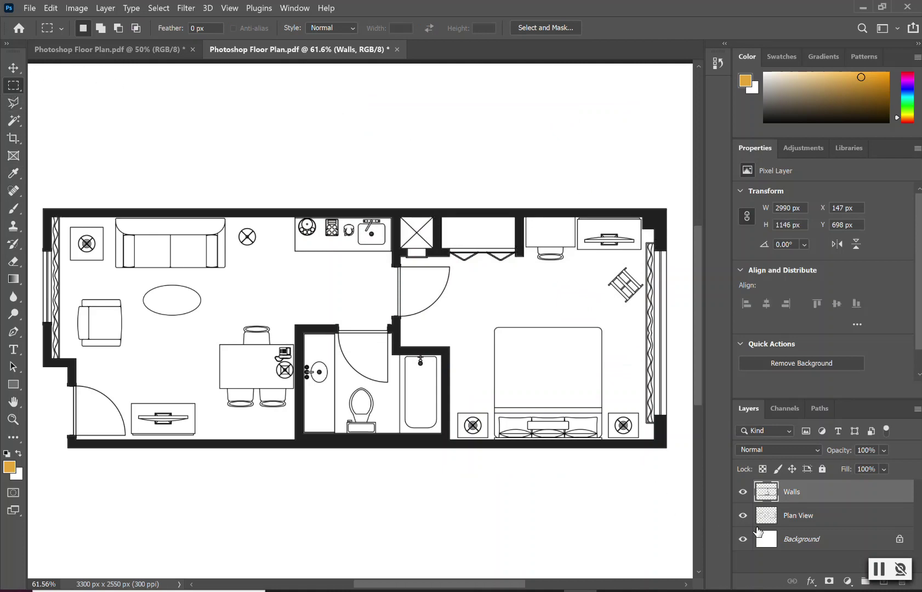
{"action": "left_click", "coordinate": [744, 493]}
{"action": "left_click", "coordinate": [744, 492]}
Open the Walls layer's Layer Style and add a second Drop Shadow effect.
{"action": "right_click", "coordinate": [834, 500]}
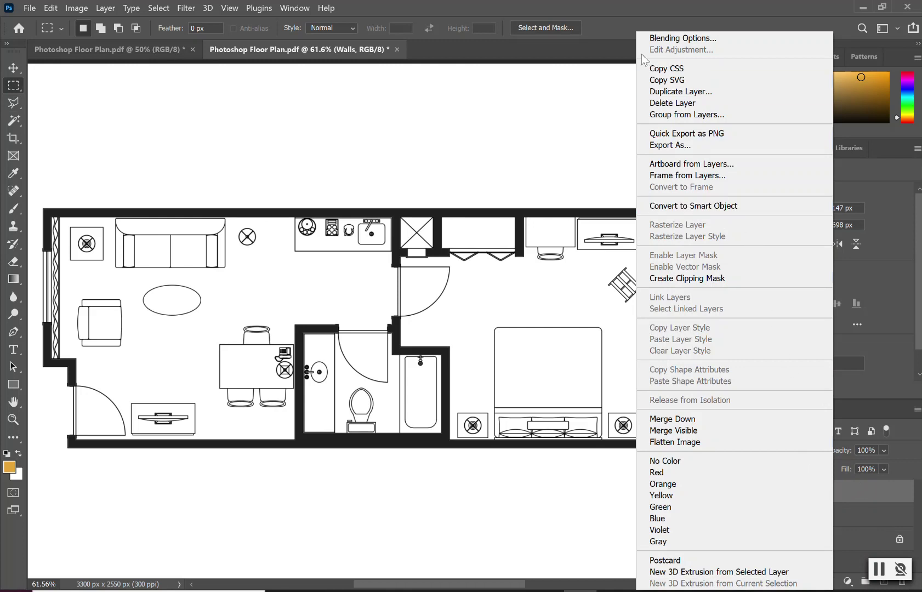
{"action": "left_click", "coordinate": [647, 39]}
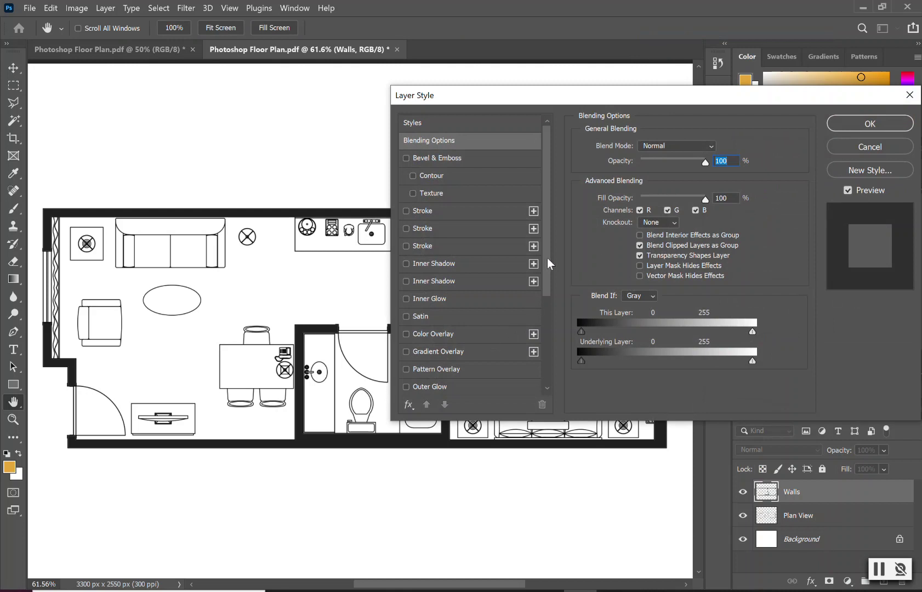
{"action": "left_click_drag", "start_coordinate": [549, 261], "coordinate": [552, 303]}
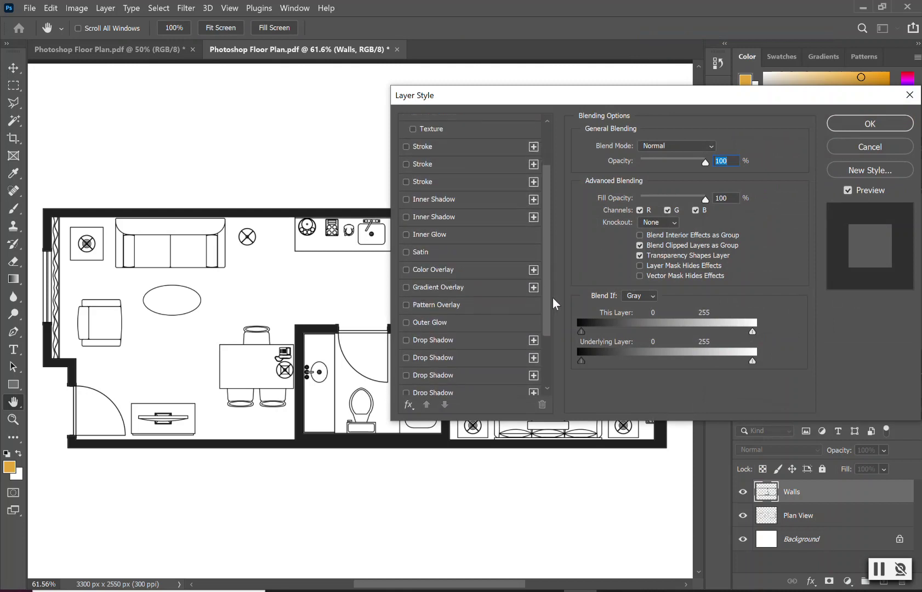
{"action": "left_click", "coordinate": [406, 340]}
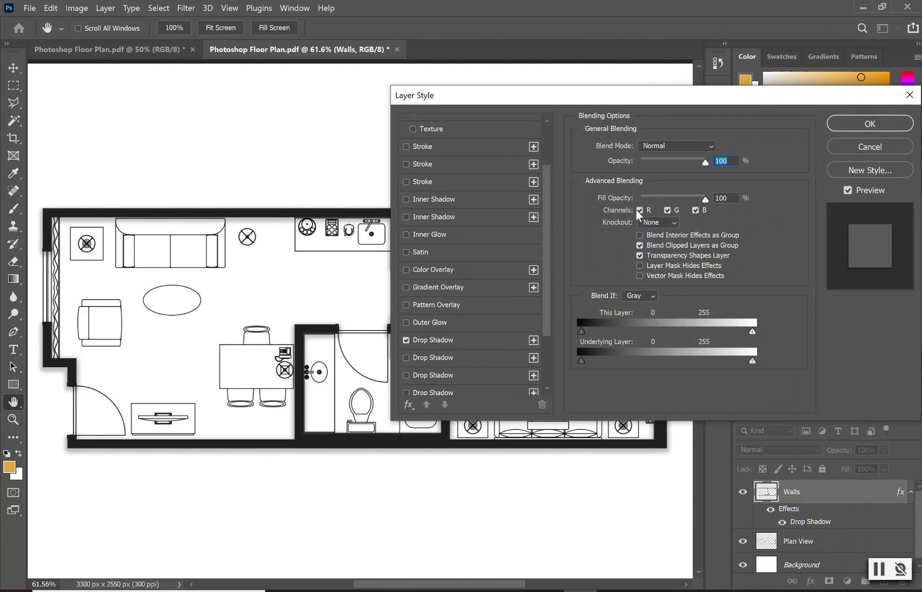
{"action": "left_click", "coordinate": [534, 340]}
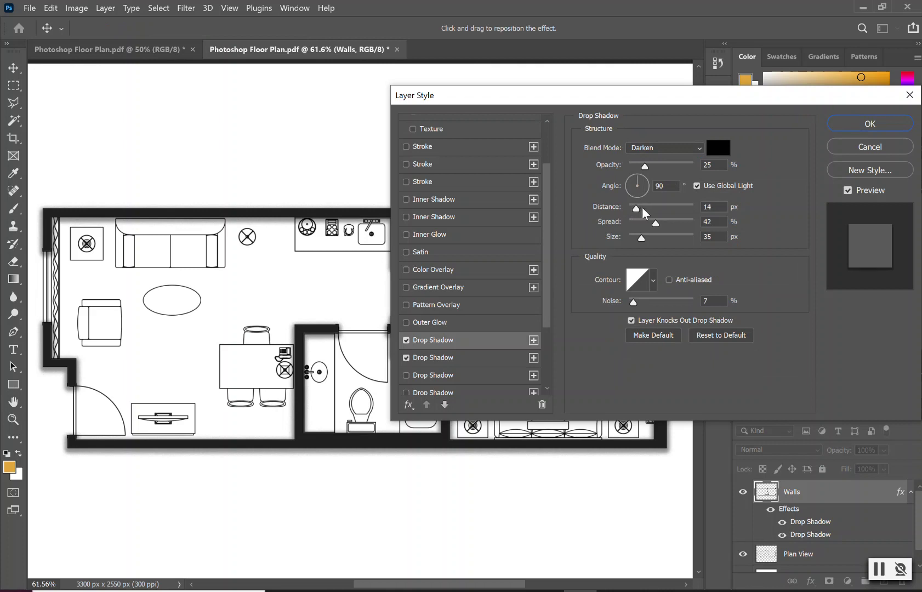
Set the new shadow's Distance to 25 px, lower Spread and Size, and apply it.
{"action": "left_click_drag", "start_coordinate": [641, 208], "coordinate": [645, 248]}
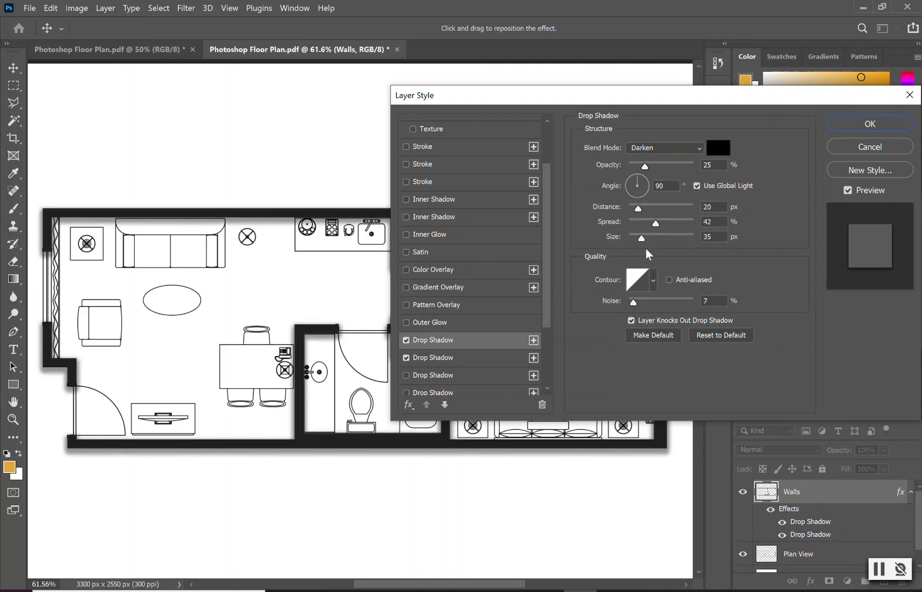
{"action": "left_click", "coordinate": [666, 223]}
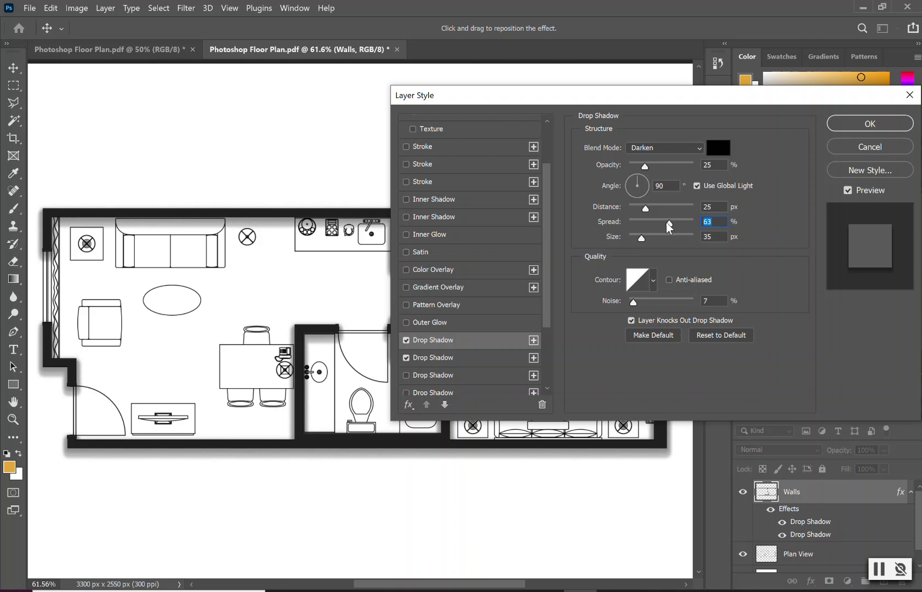
{"action": "left_click", "coordinate": [665, 223]}
{"action": "left_click_drag", "start_coordinate": [658, 226], "coordinate": [649, 230]}
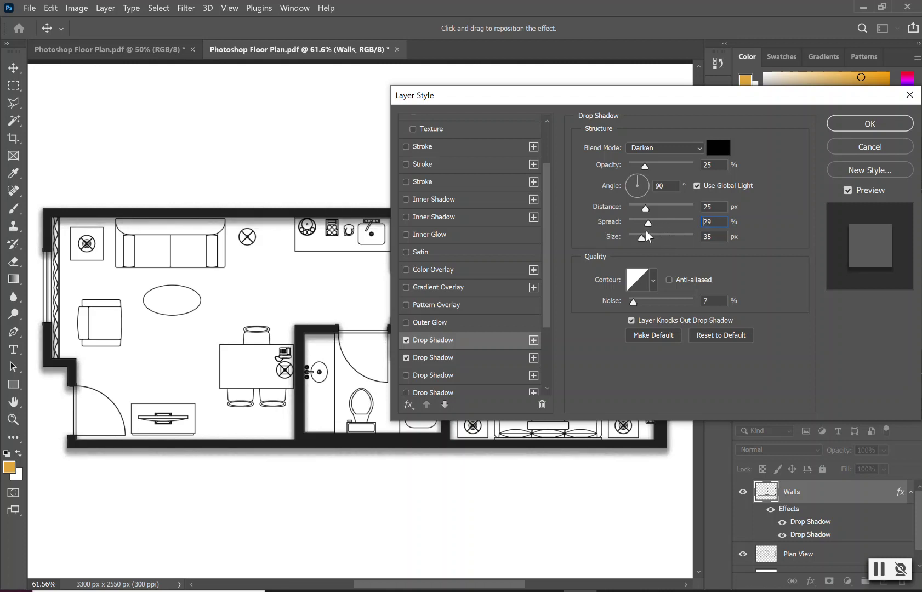
{"action": "mouse_move", "coordinate": [642, 237]}
{"action": "left_mouse_down"}
{"action": "mouse_move", "coordinate": [627, 242]}
{"action": "mouse_move", "coordinate": [639, 242]}
{"action": "left_mouse_up"}
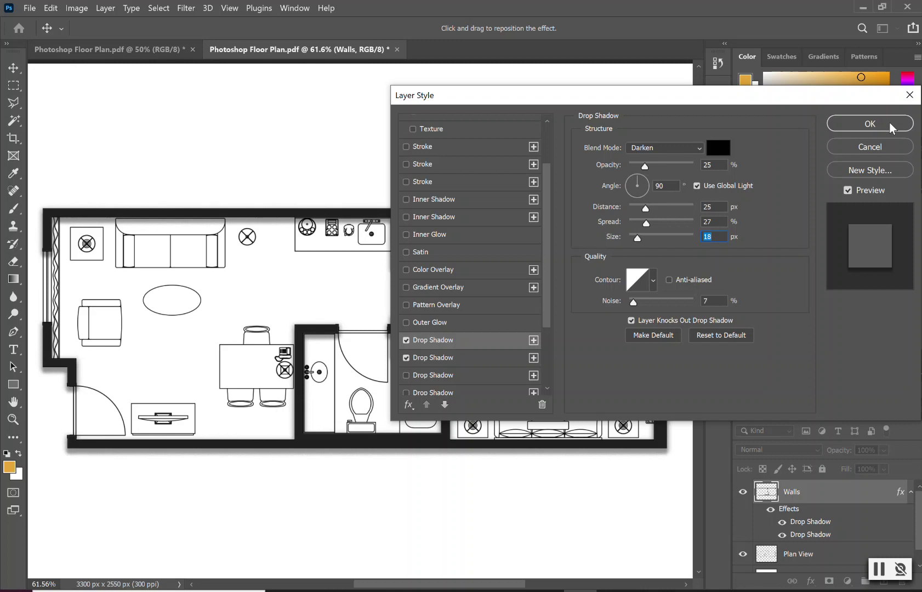
{"action": "left_click", "coordinate": [870, 123]}
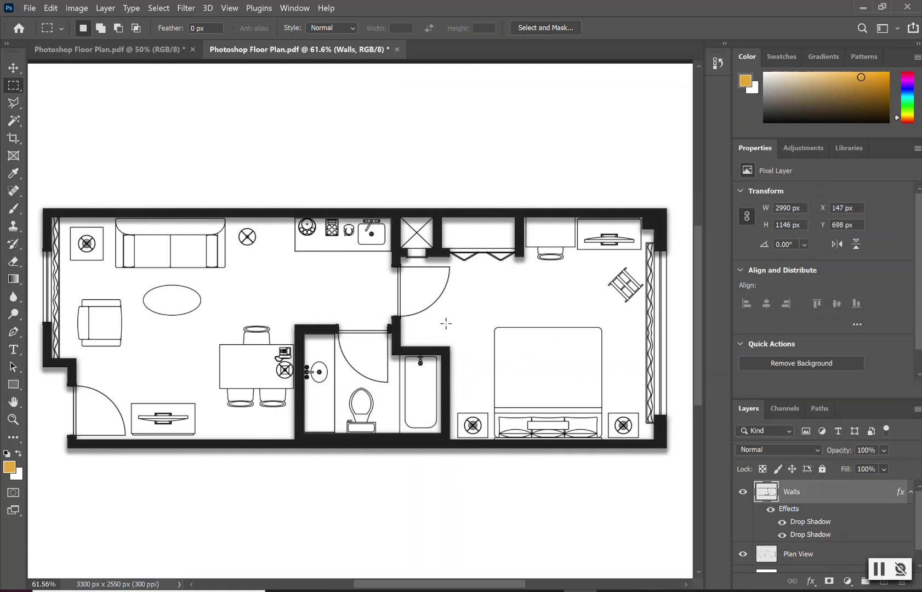
On the Plan View layer, pan to the living room's left wall and marquee its window glass strip.
{"action": "scroll", "coordinate": [844, 518], "scroll_direction": "down", "scroll_amount": 1}
{"action": "left_click", "coordinate": [822, 540]}
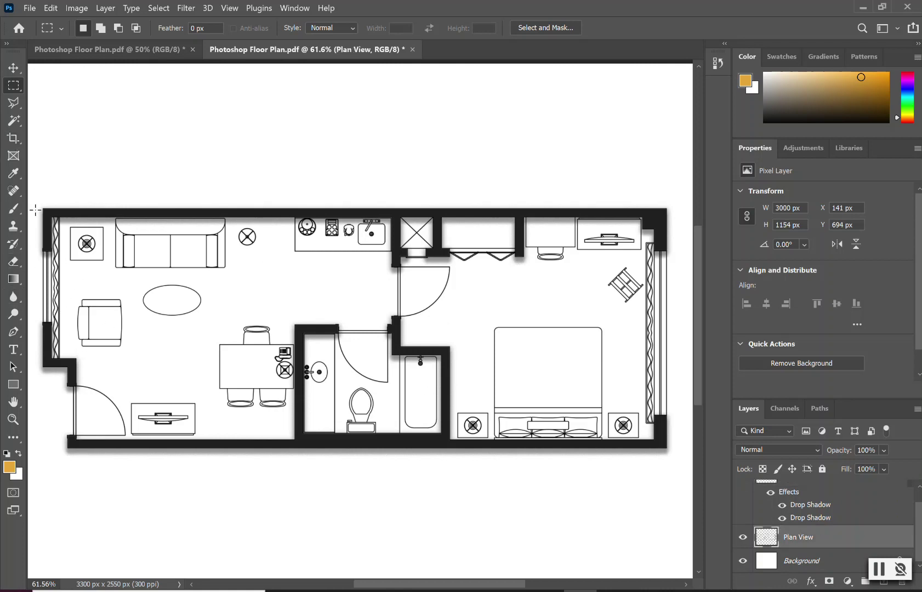
{"action": "scroll", "coordinate": [77, 280], "scroll_direction": "up", "scroll_amount": 5}
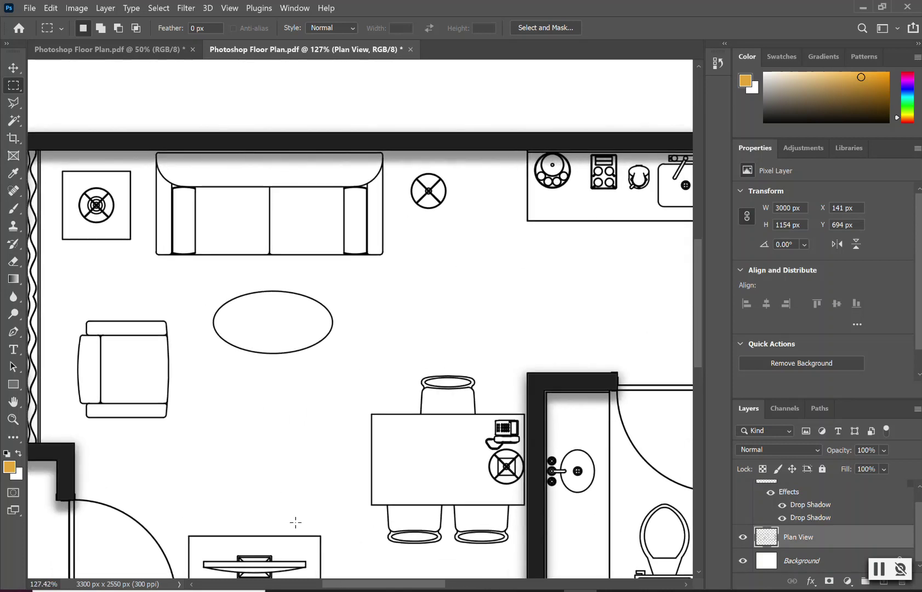
{"action": "left_click_drag", "start_coordinate": [349, 587], "coordinate": [309, 590]}
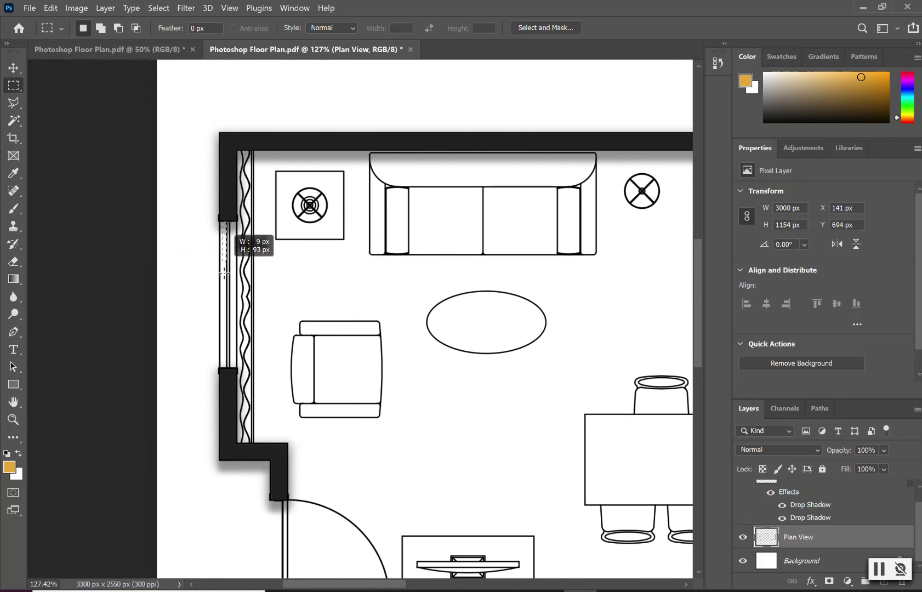
{"action": "left_click_drag", "start_coordinate": [224, 272], "coordinate": [230, 370]}
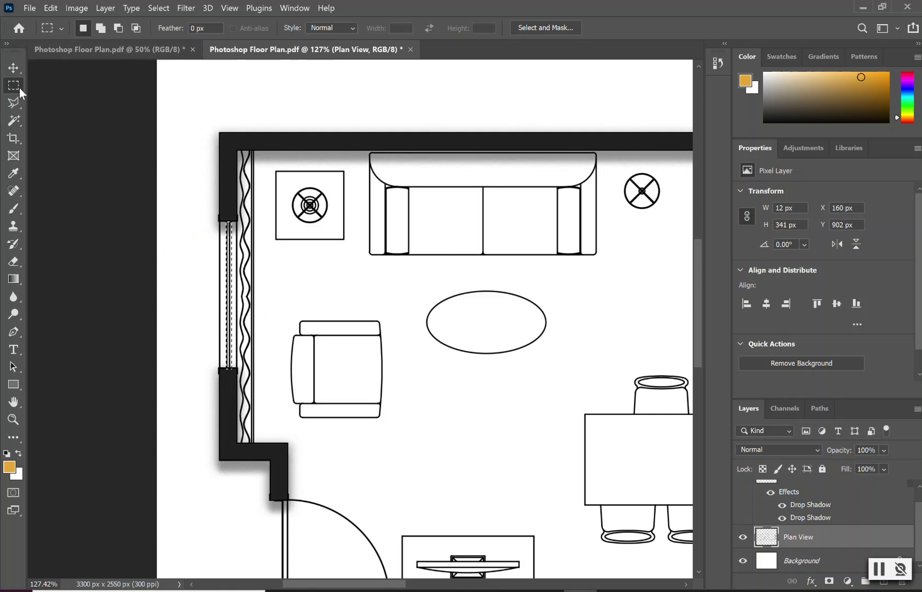
Create a new layer named 'Window Glass' from the window selection.
{"action": "right_click", "coordinate": [230, 293]}
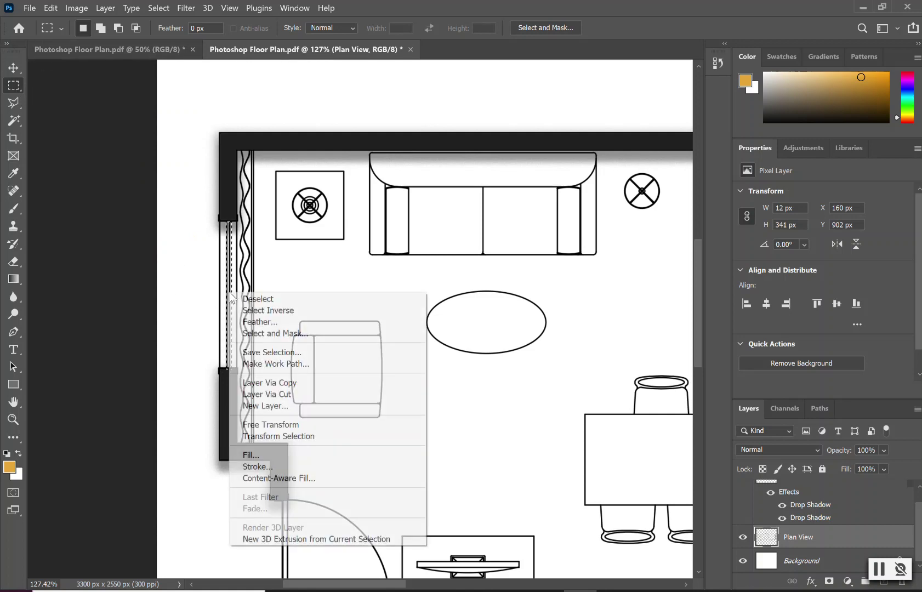
{"action": "left_click", "coordinate": [258, 404]}
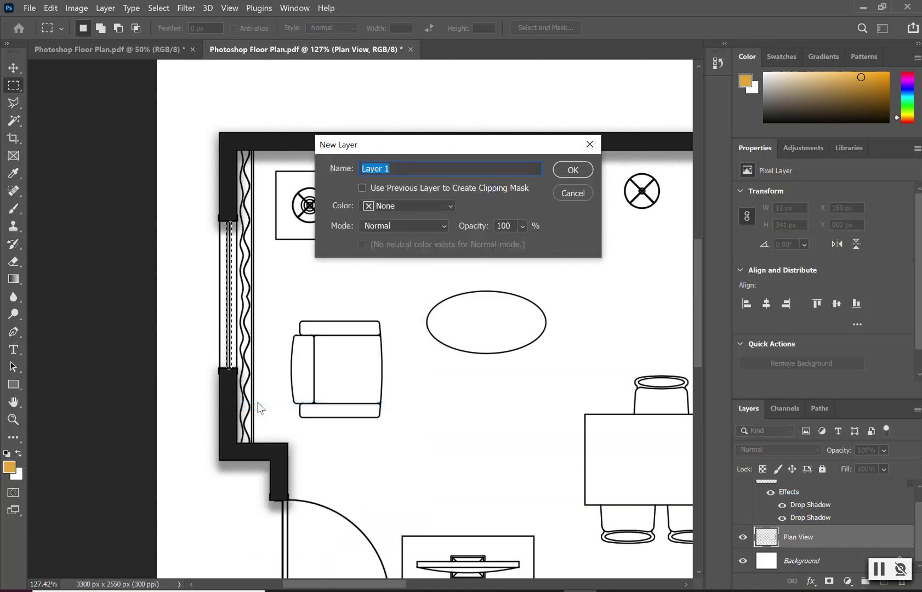
{"action": "key", "text": "BackSpace"}
{"action": "type", "text": "Win"}
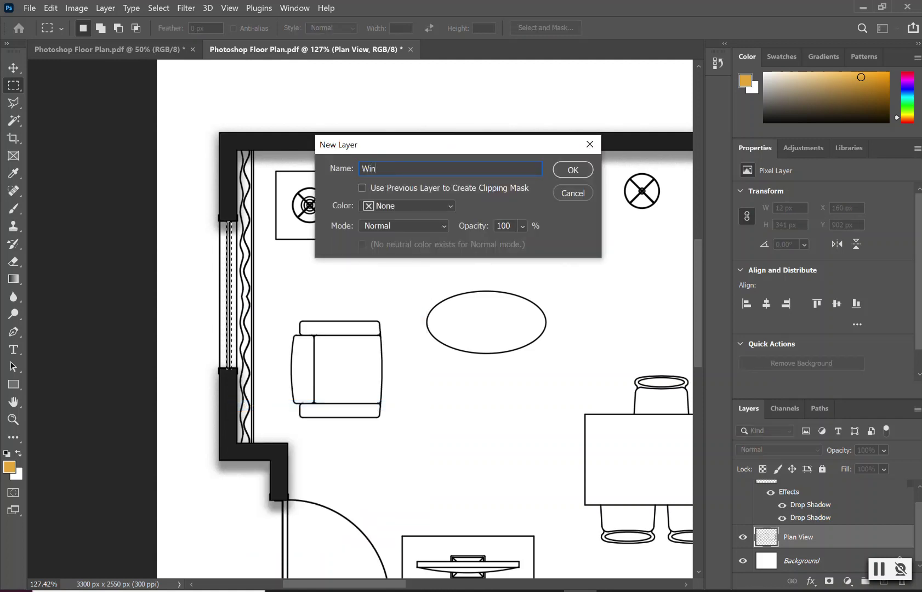
{"action": "type", "text": "dow"}
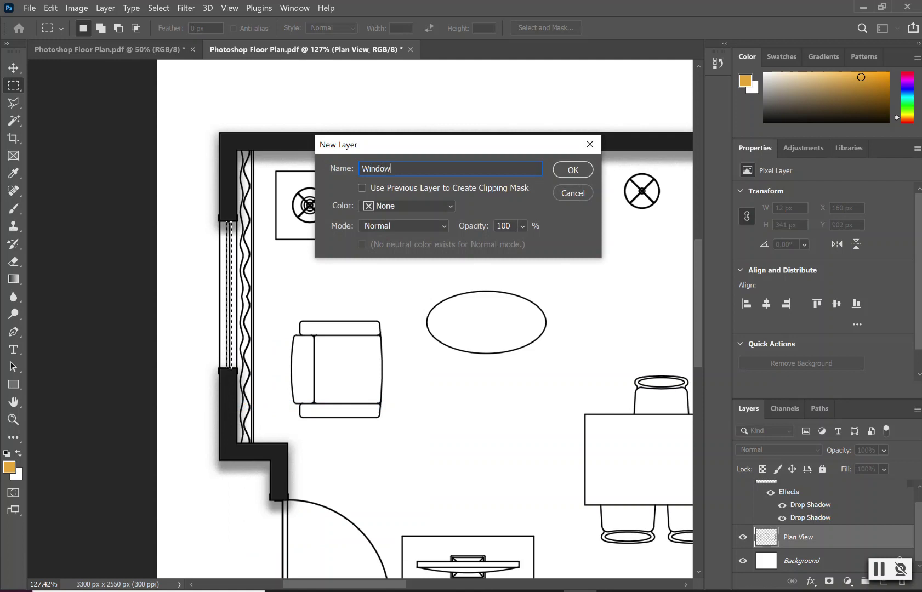
{"action": "type", "text": " Glass"}
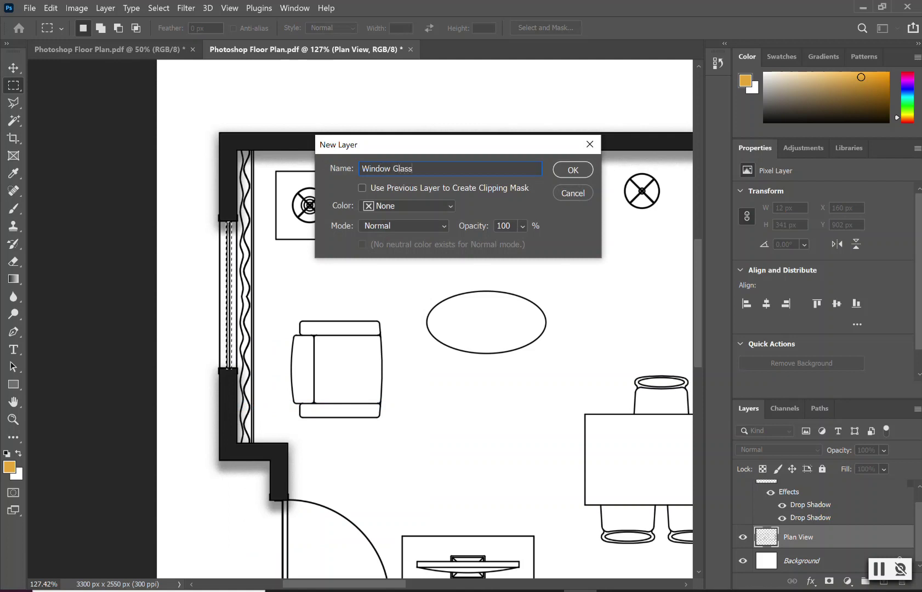
{"action": "left_click", "coordinate": [579, 174]}
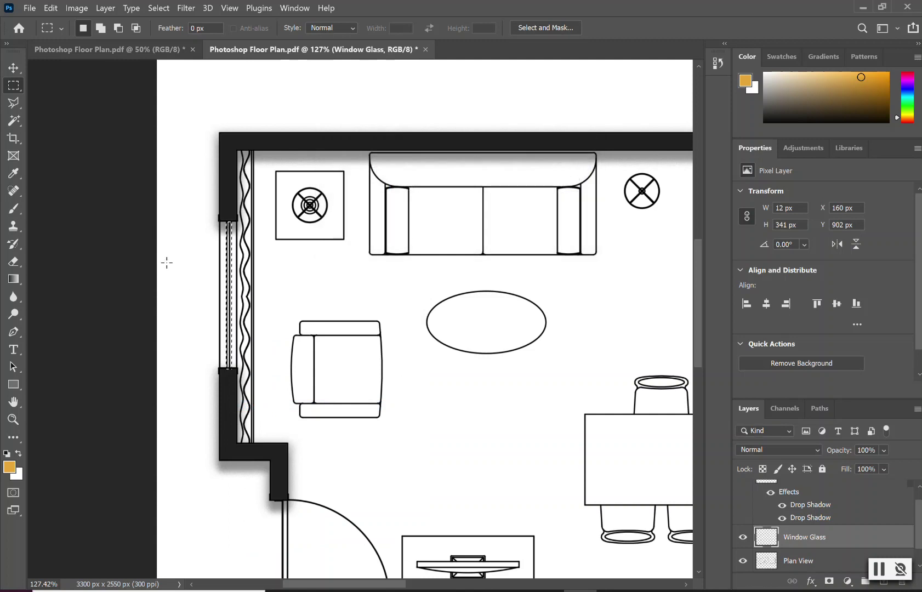
Fill the left window's glass strip with light blue 76d4f7.
{"action": "right_click", "coordinate": [230, 283]}
{"action": "left_click", "coordinate": [283, 445]}
{"action": "left_click", "coordinate": [497, 154]}
{"action": "left_click", "coordinate": [472, 187]}
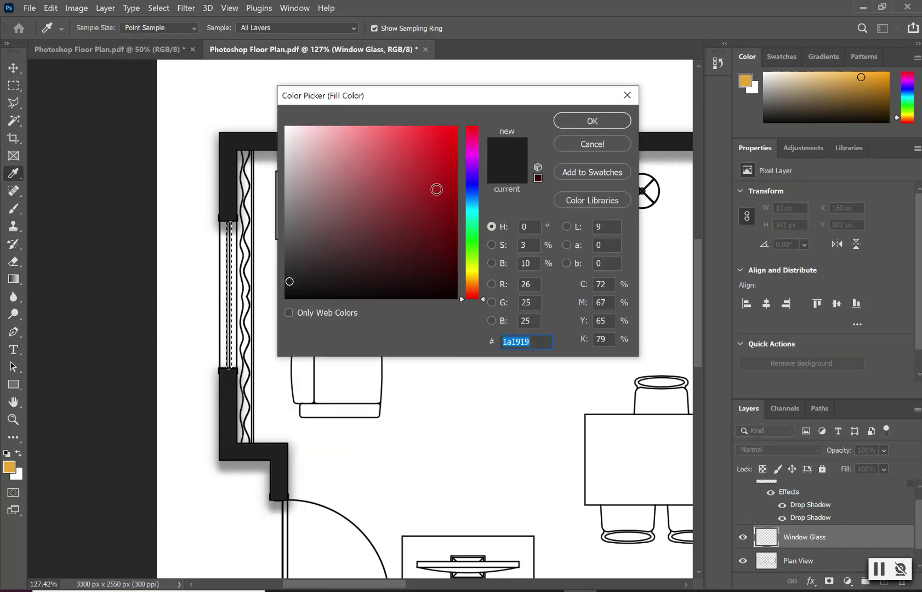
{"action": "left_click_drag", "start_coordinate": [474, 212], "coordinate": [471, 204]}
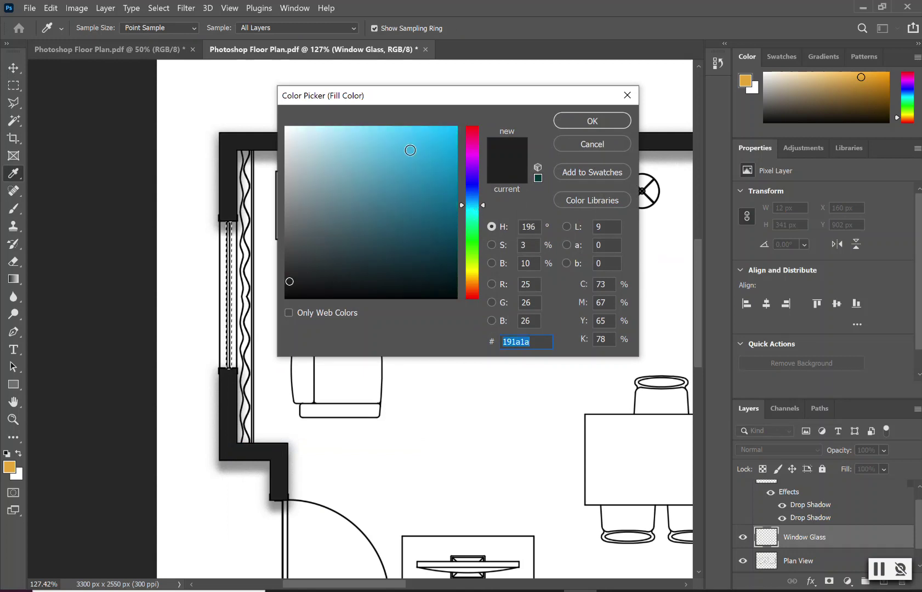
{"action": "left_click", "coordinate": [394, 140]}
{"action": "left_click_drag", "start_coordinate": [394, 141], "coordinate": [405, 137]}
{"action": "left_click", "coordinate": [375, 131]}
{"action": "left_click", "coordinate": [587, 124]}
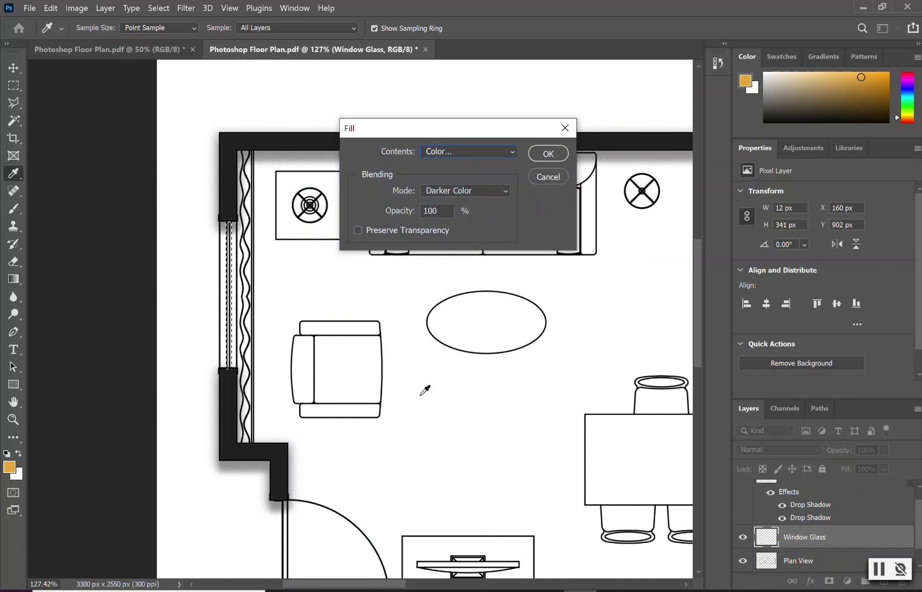
{"action": "left_click", "coordinate": [539, 153]}
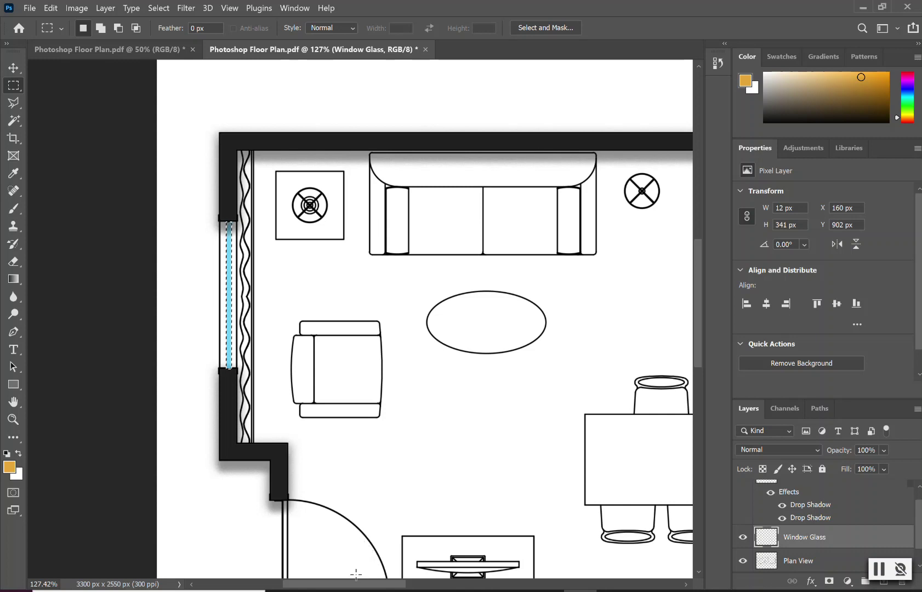
Marquee the bedroom's right-wall window glass strip on the Plan View layer.
{"action": "left_click_drag", "start_coordinate": [362, 584], "coordinate": [543, 572]}
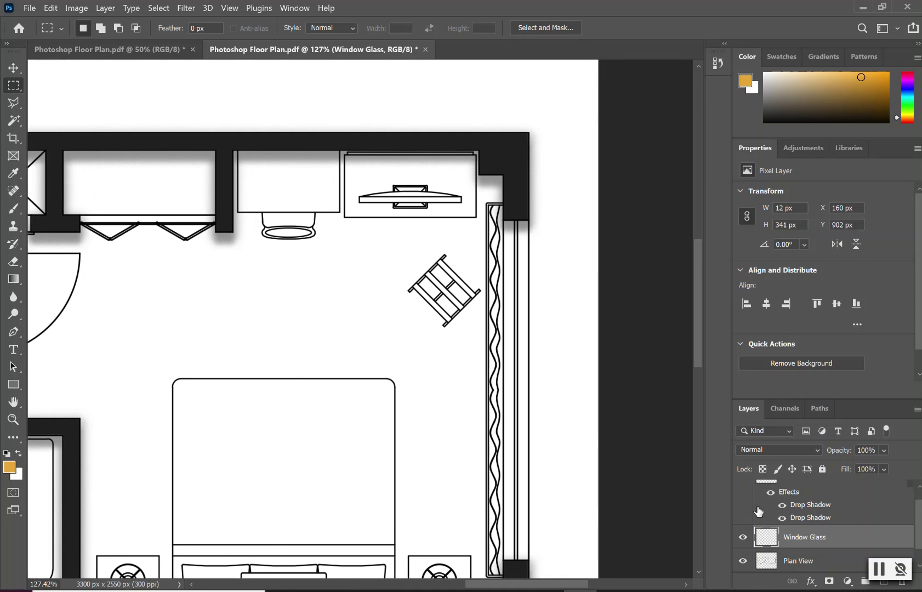
{"action": "left_click", "coordinate": [827, 561]}
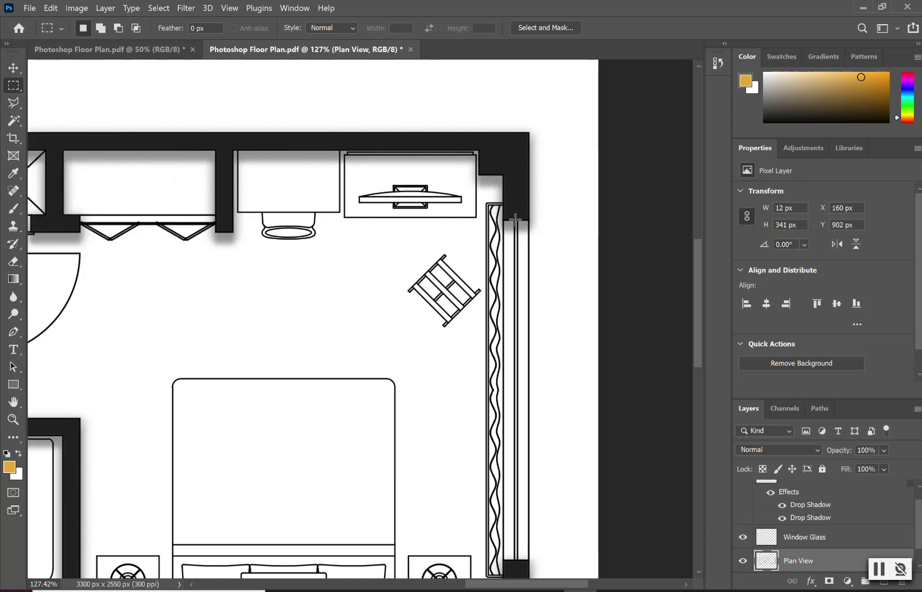
{"action": "left_click_drag", "start_coordinate": [515, 220], "coordinate": [515, 560]}
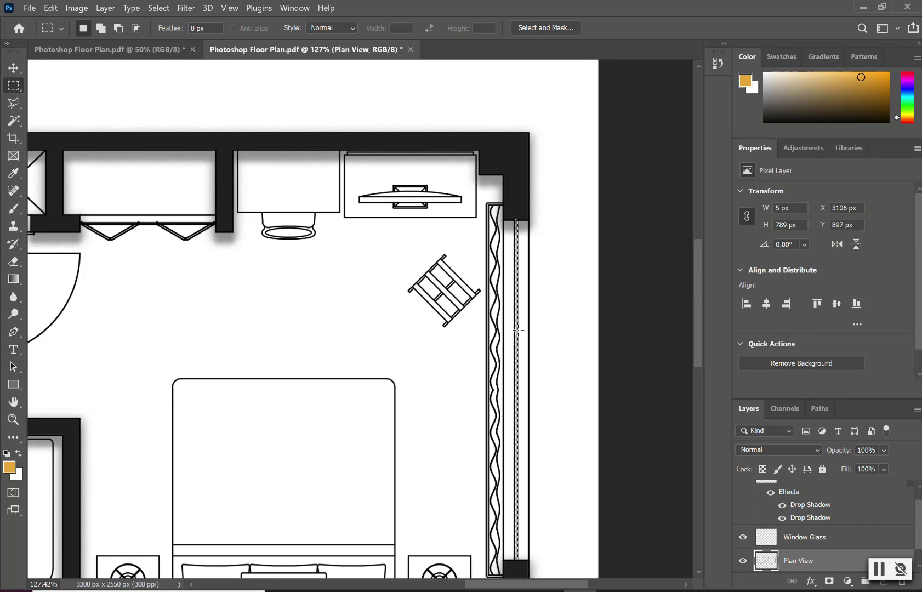
{"action": "right_click", "coordinate": [518, 331]}
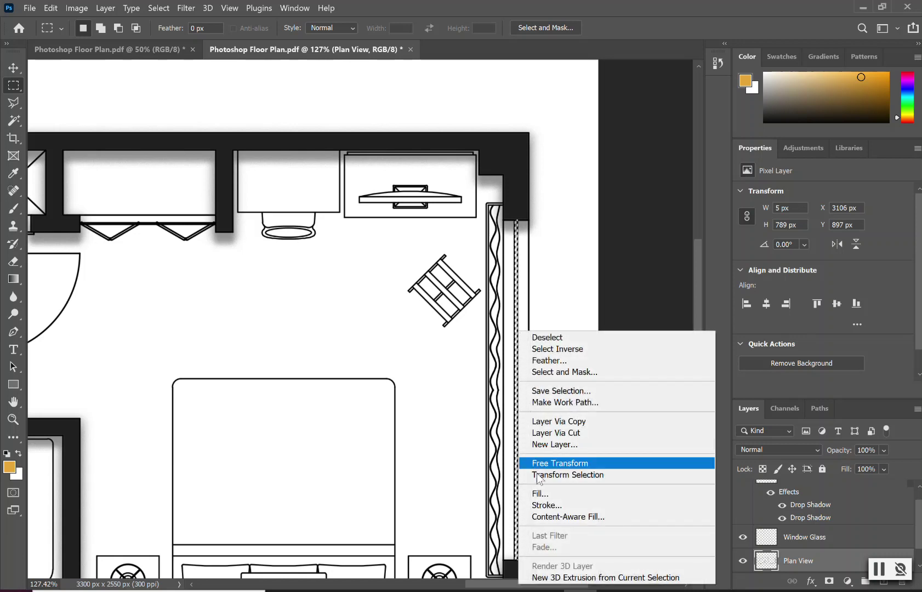
{"action": "left_click", "coordinate": [605, 255]}
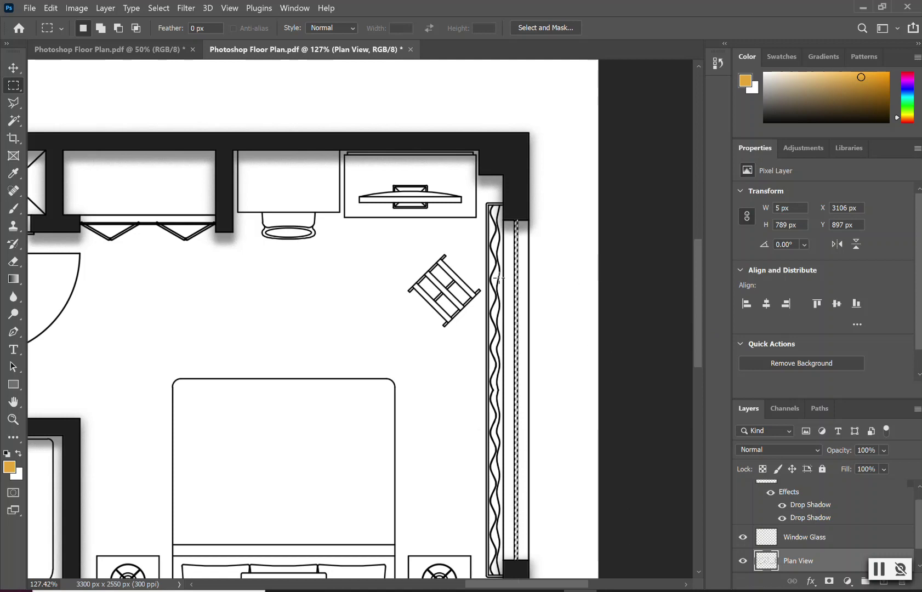
On the Window Glass layer, fill the selection with the same light blue, then deselect.
{"action": "left_click", "coordinate": [819, 539]}
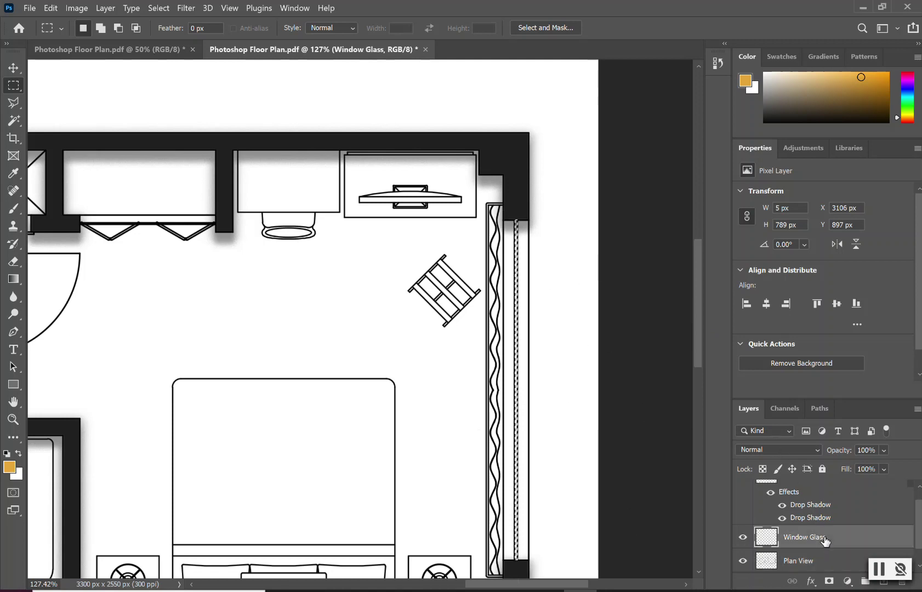
{"action": "right_click", "coordinate": [516, 405]}
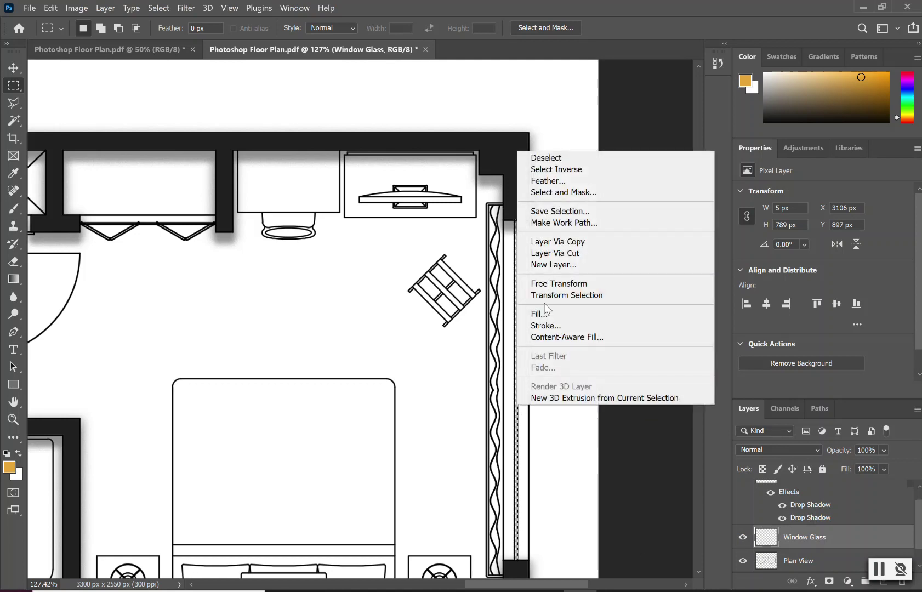
{"action": "left_click", "coordinate": [551, 311]}
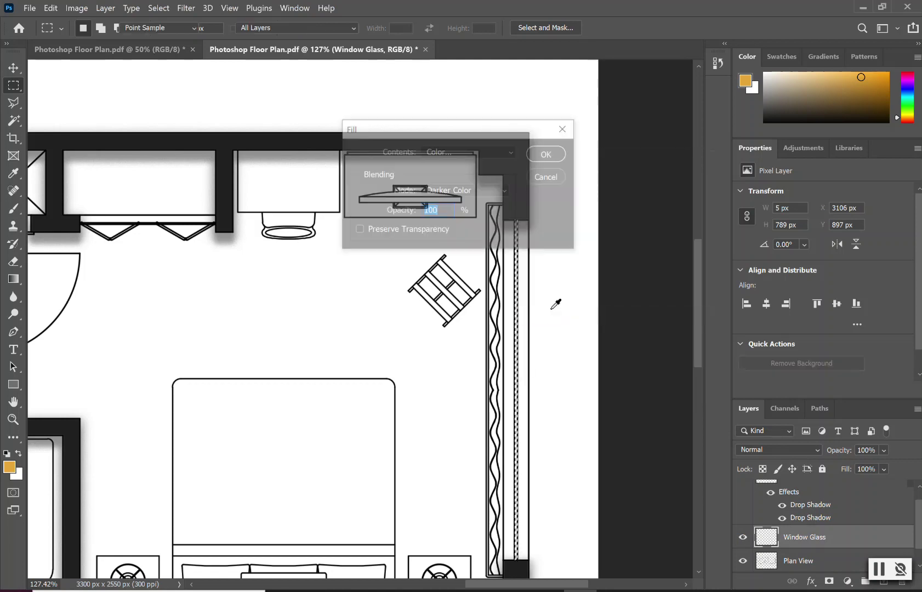
{"action": "left_click", "coordinate": [487, 156]}
{"action": "left_click", "coordinate": [480, 185]}
{"action": "left_click", "coordinate": [573, 121]}
{"action": "left_click", "coordinate": [562, 154]}
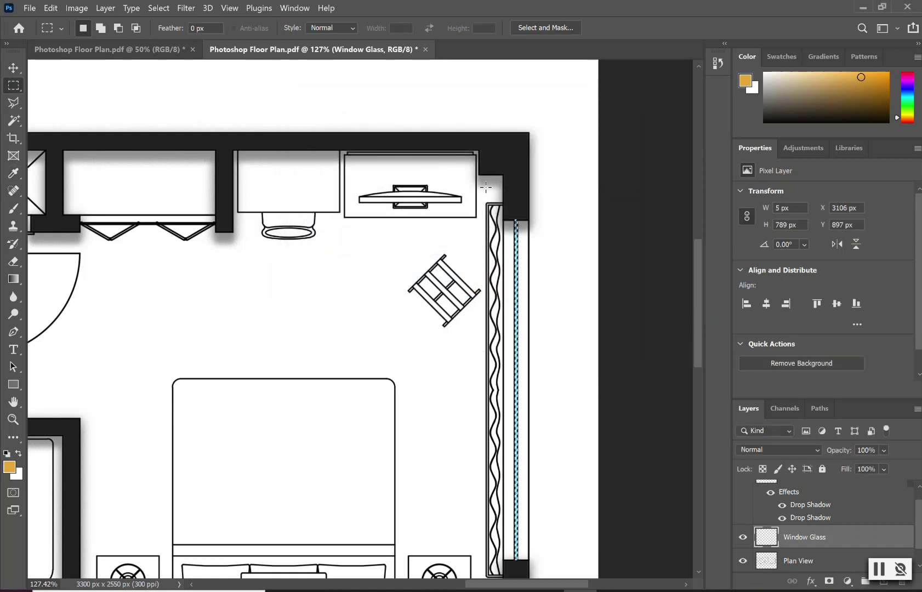
{"action": "left_click", "coordinate": [649, 100]}
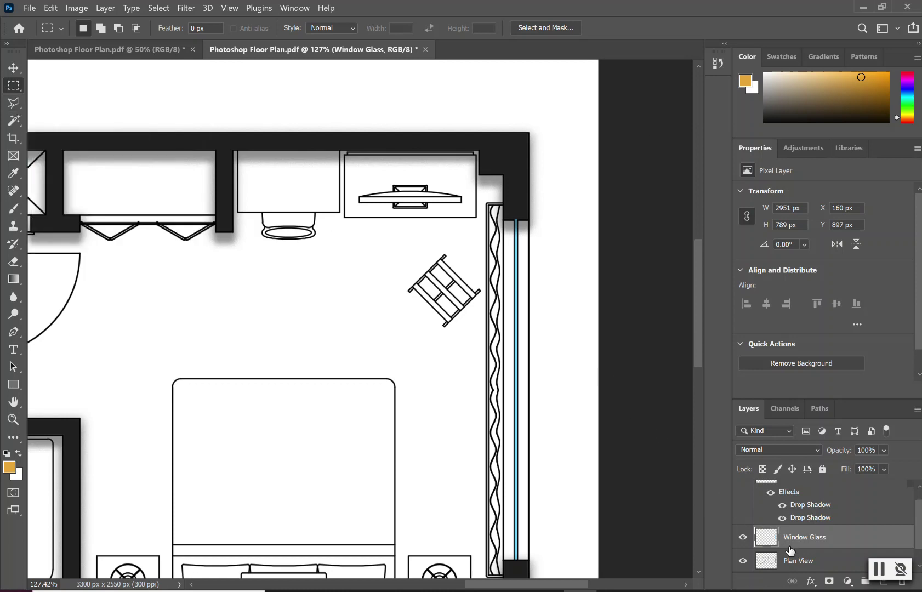
Marquee a thin strip along the right window's outer edge and name a new layer 'Edge Lines'.
{"action": "left_click", "coordinate": [805, 563]}
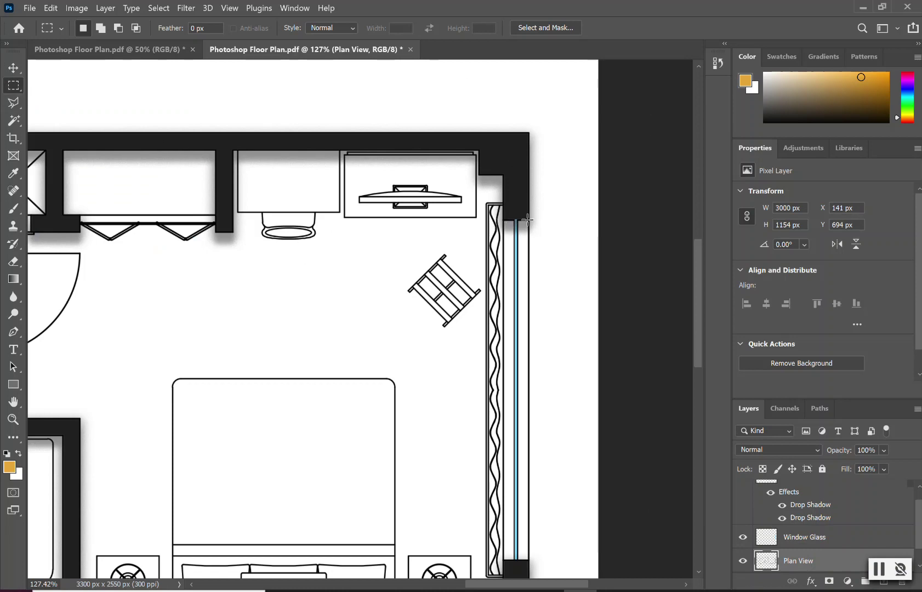
{"action": "left_click_drag", "start_coordinate": [527, 219], "coordinate": [529, 560]}
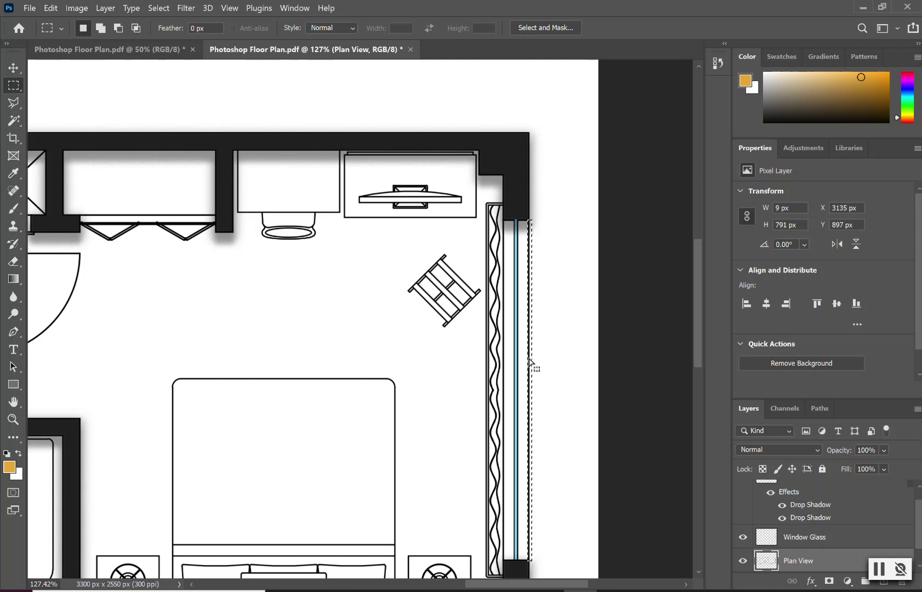
{"action": "right_click", "coordinate": [529, 362]}
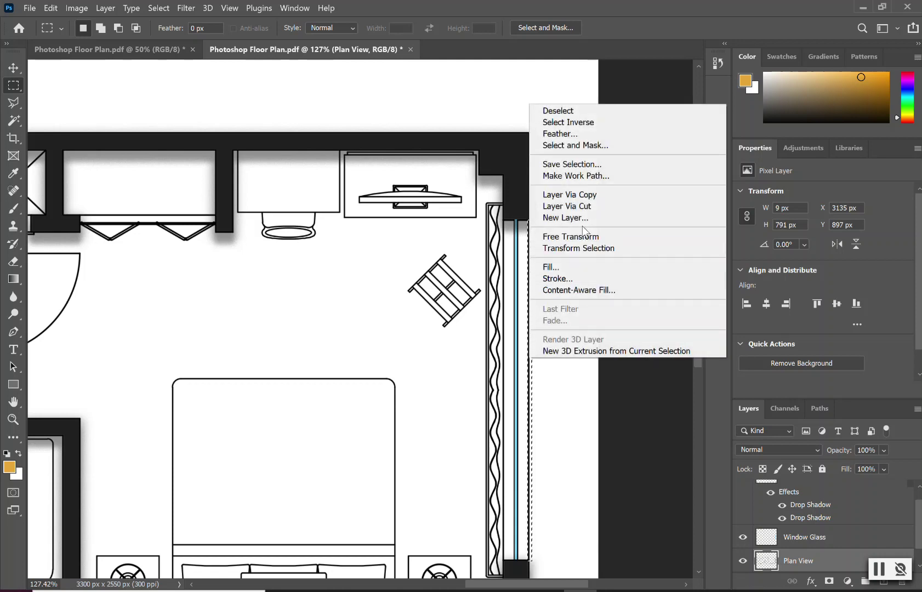
{"action": "left_click", "coordinate": [584, 217]}
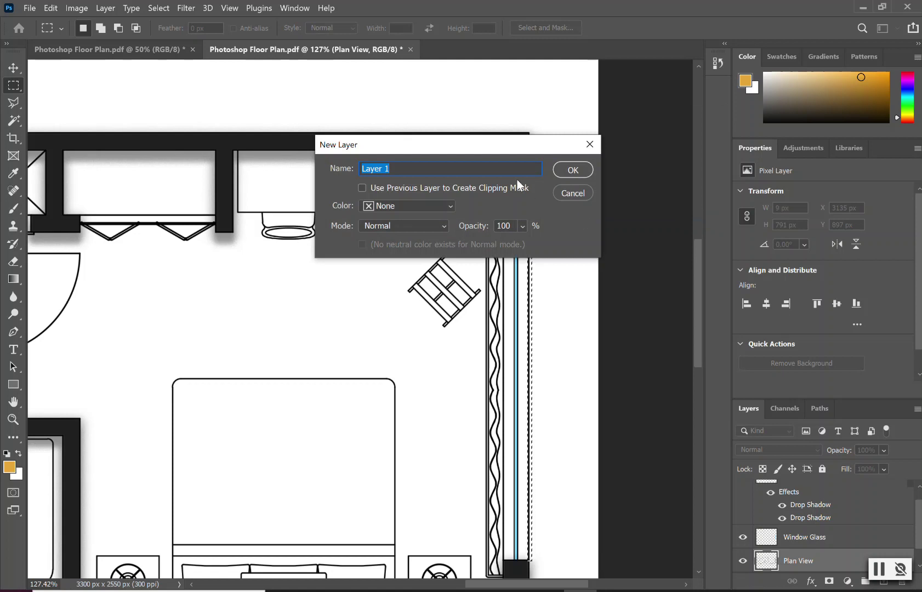
{"action": "type", "text": "Edges"}
{"action": "key", "text": "BackSpace"}
{"action": "type", "text": "Lone"}
{"action": "key", "text": "BackSpace"}
{"action": "key", "text": "BackSpace"}
{"action": "key", "text": "BackSpace"}
{"action": "type", "text": "ines"}
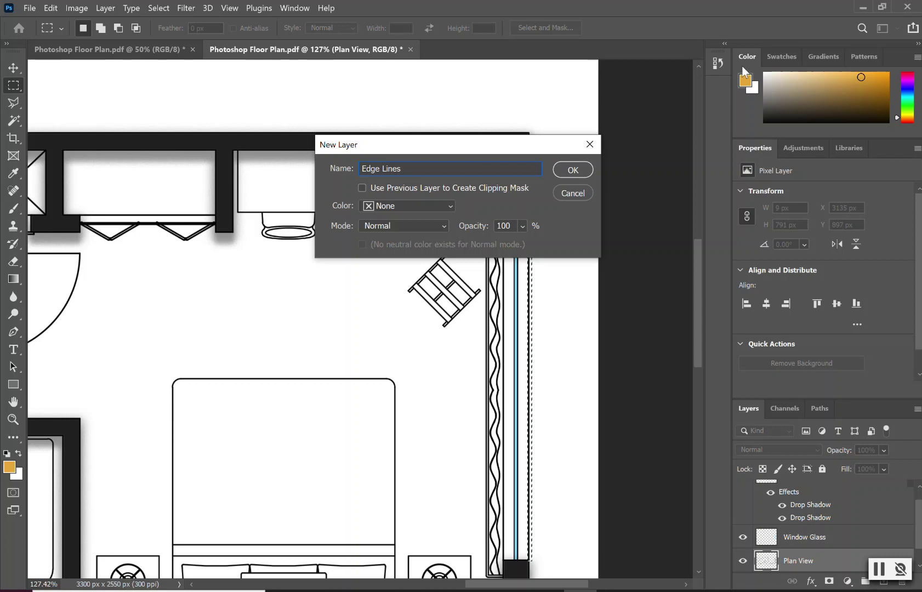
Create the Edge Lines layer and fill the edge strip with medium gray 6e7172.
{"action": "left_click", "coordinate": [581, 170]}
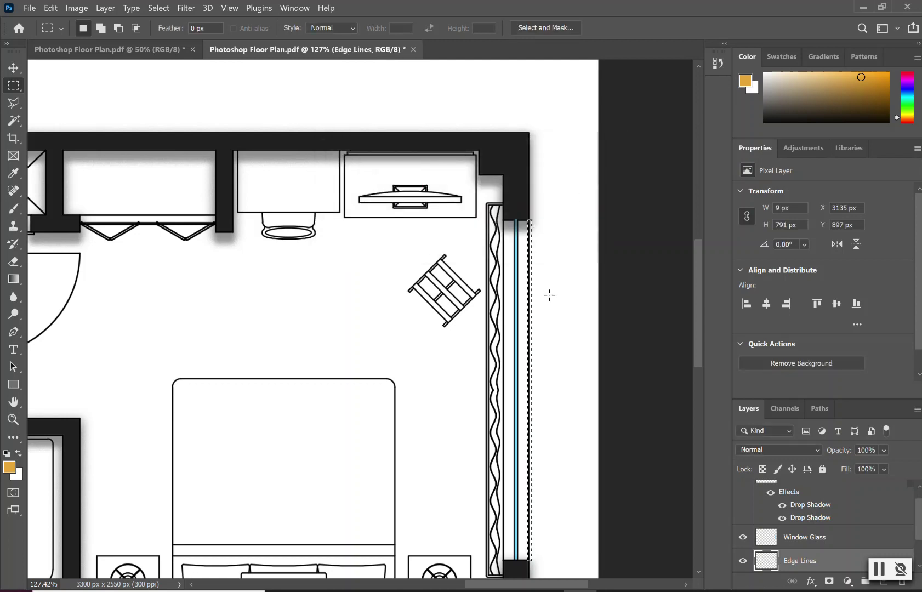
{"action": "right_click", "coordinate": [531, 283]}
{"action": "left_click", "coordinate": [575, 441]}
{"action": "left_click", "coordinate": [453, 154]}
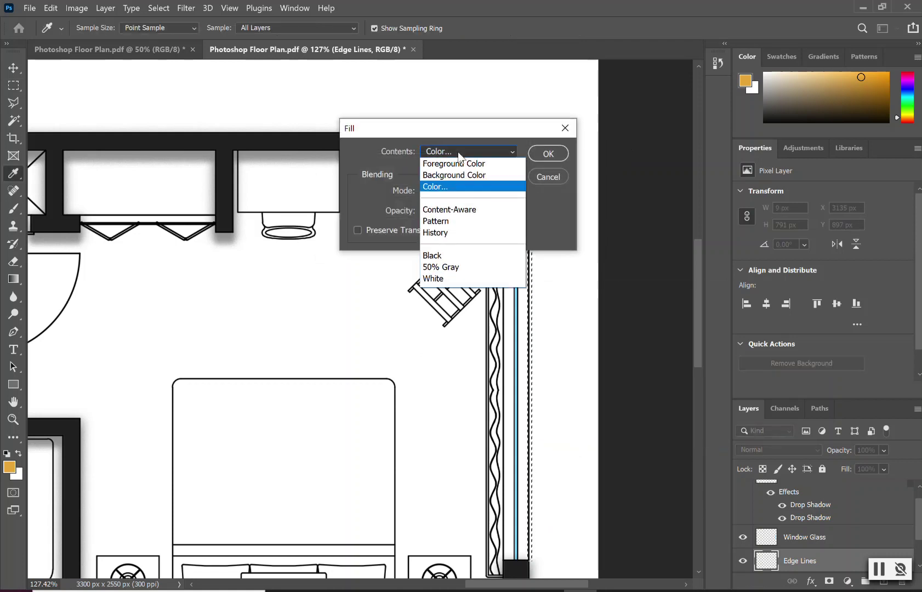
{"action": "left_click", "coordinate": [445, 186]}
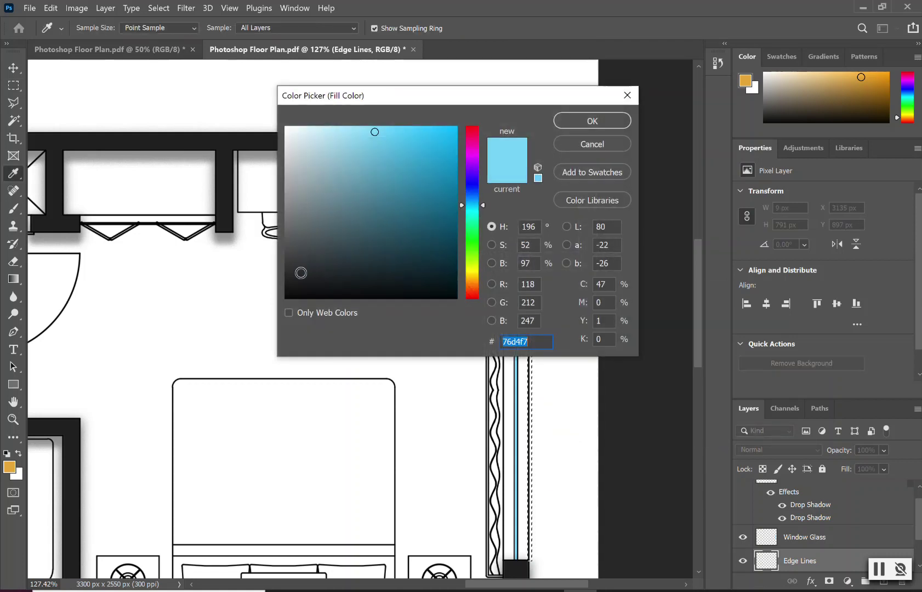
{"action": "mouse_move", "coordinate": [301, 273]}
{"action": "left_mouse_down"}
{"action": "mouse_move", "coordinate": [290, 267]}
{"action": "mouse_move", "coordinate": [300, 248]}
{"action": "mouse_move", "coordinate": [290, 221]}
{"action": "left_mouse_up"}
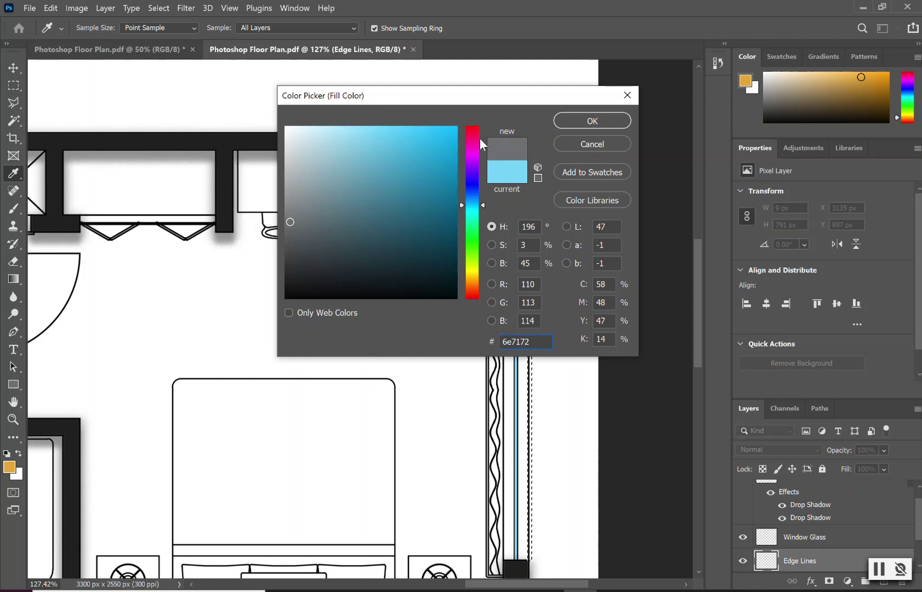
{"action": "left_click", "coordinate": [559, 120]}
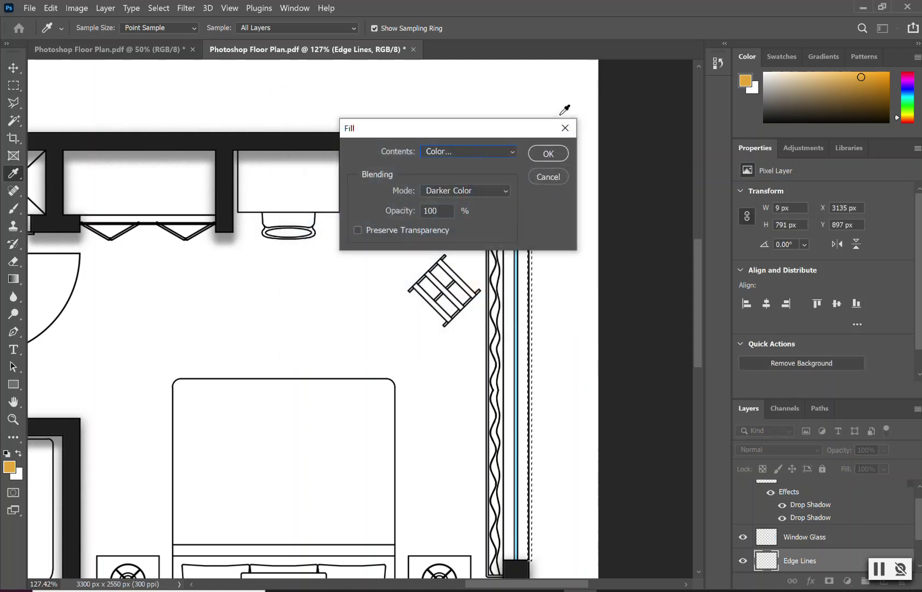
{"action": "left_click", "coordinate": [547, 157]}
{"action": "key", "text": "m"}
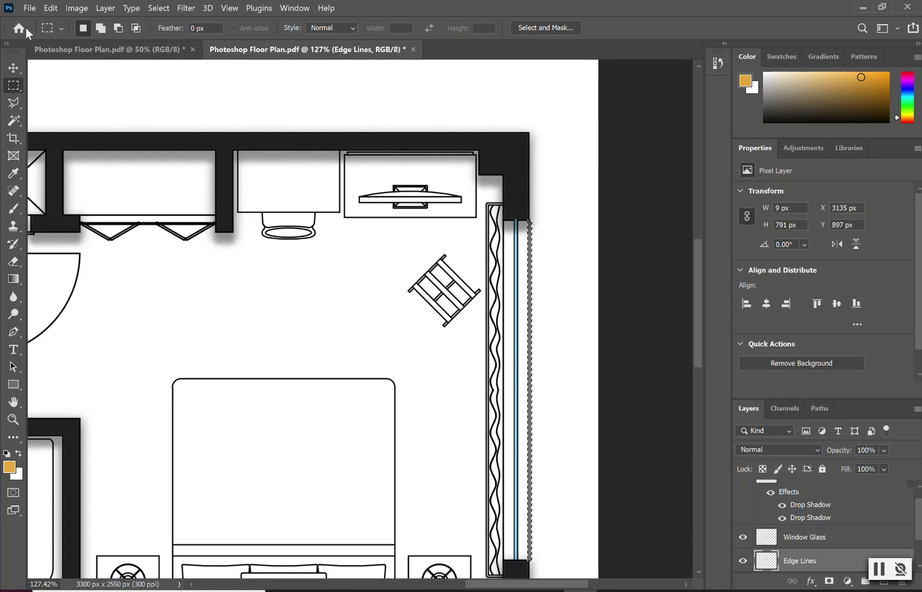
Copy the gray edge strip and paste it onto a new Layer 1.
{"action": "left_click", "coordinate": [51, 8]}
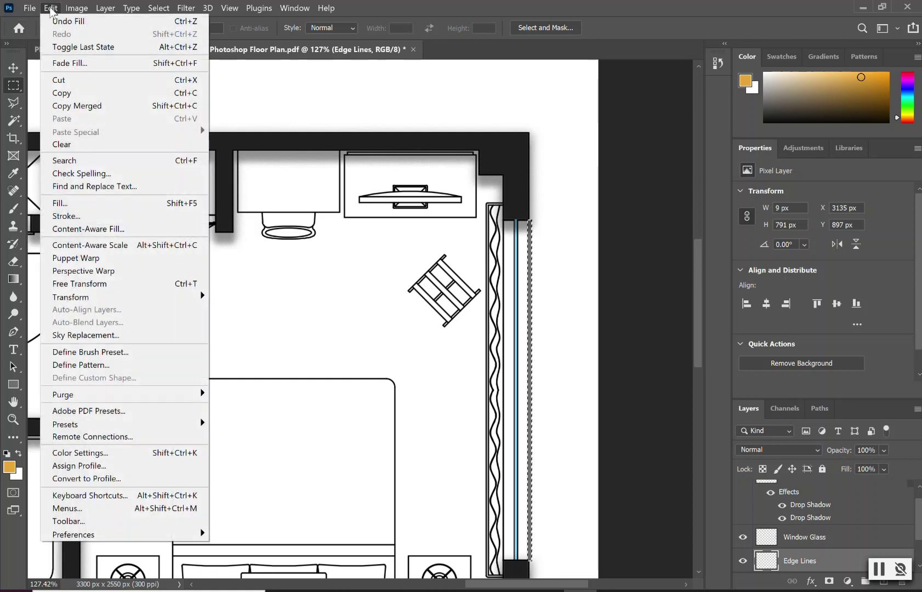
{"action": "left_click", "coordinate": [66, 92]}
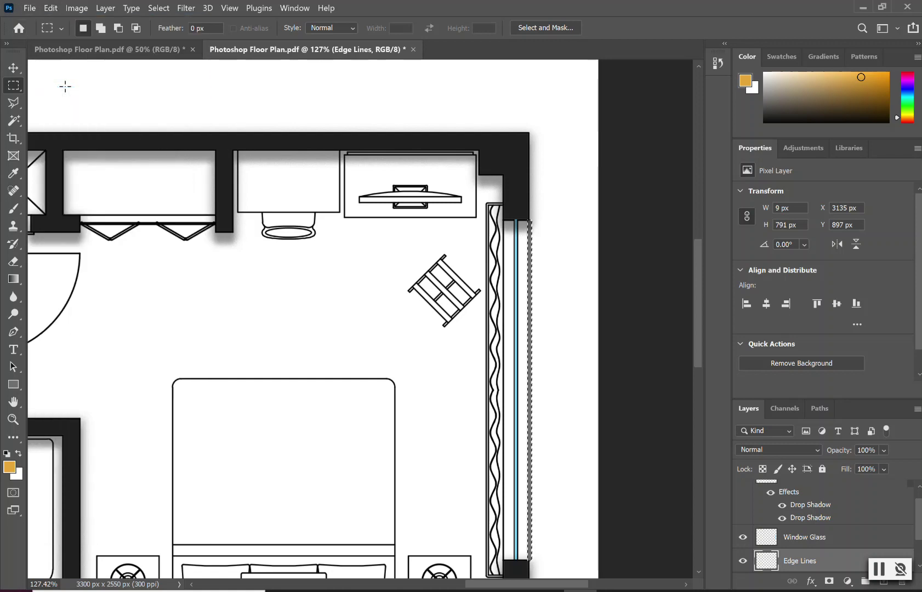
{"action": "left_click", "coordinate": [55, 8]}
{"action": "mouse_move", "coordinate": [77, 8]}
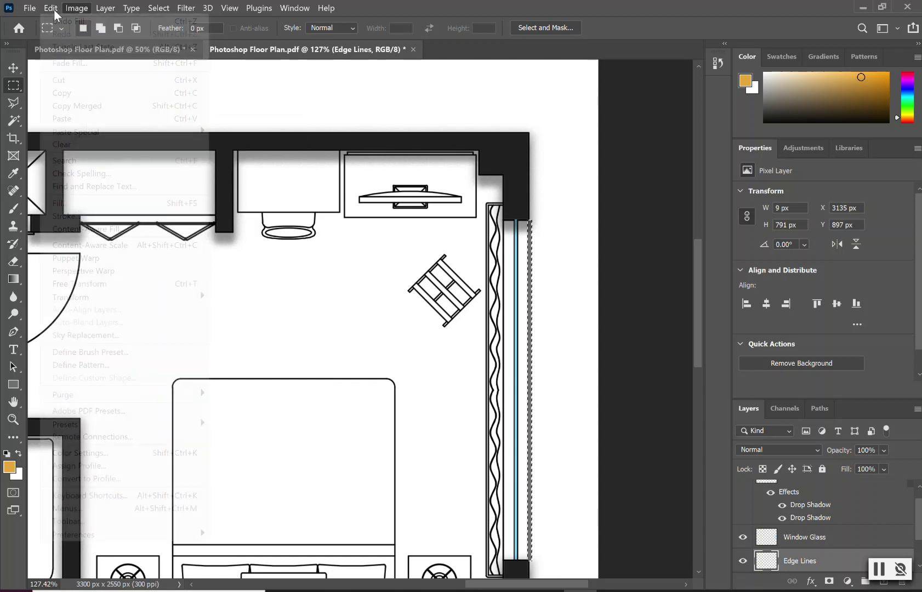
{"action": "left_click", "coordinate": [62, 118]}
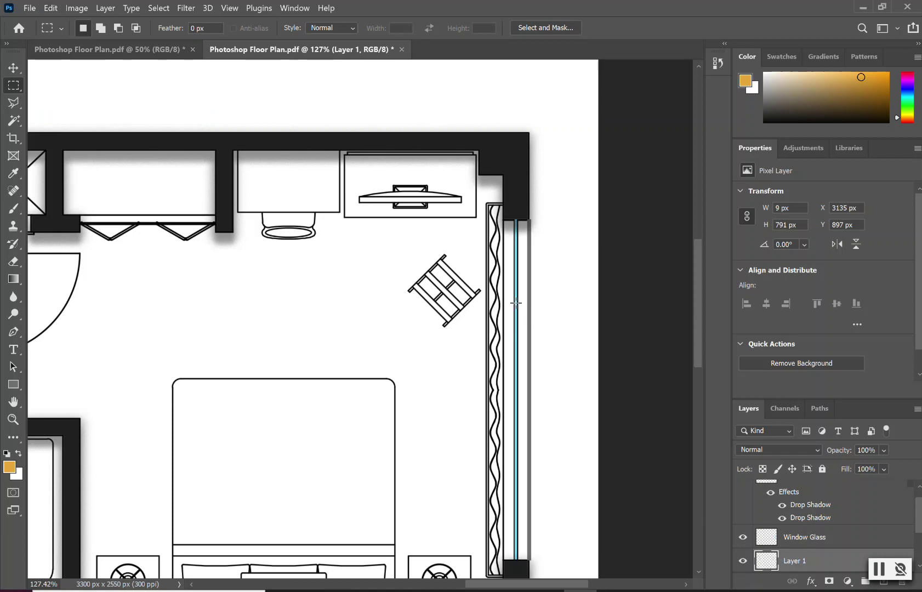
Try dragging the pasted line left with the Move tool; a scratch-disk-full error blocks it.
{"action": "left_click", "coordinate": [13, 68]}
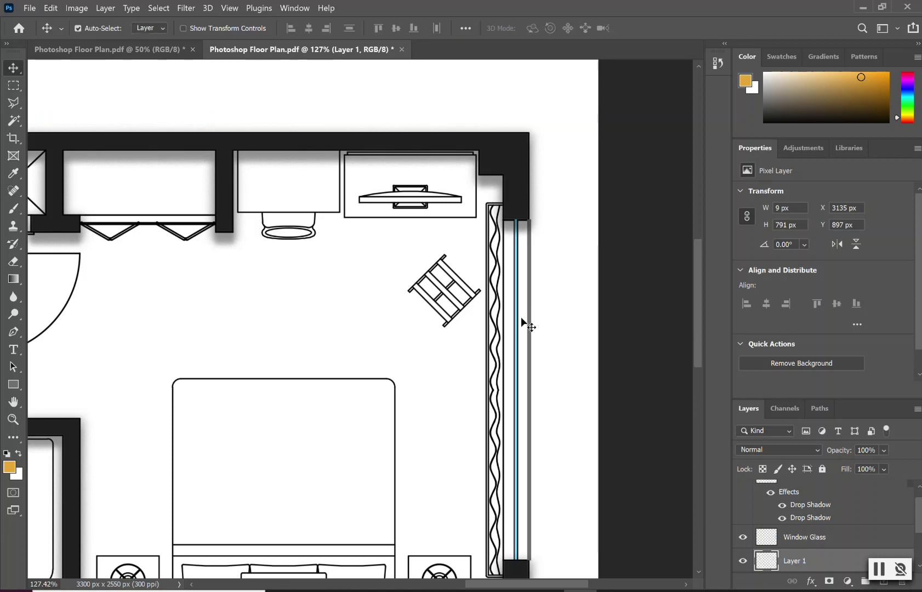
{"action": "left_click_drag", "start_coordinate": [529, 326], "coordinate": [504, 327]}
{"action": "left_click", "coordinate": [516, 245]}
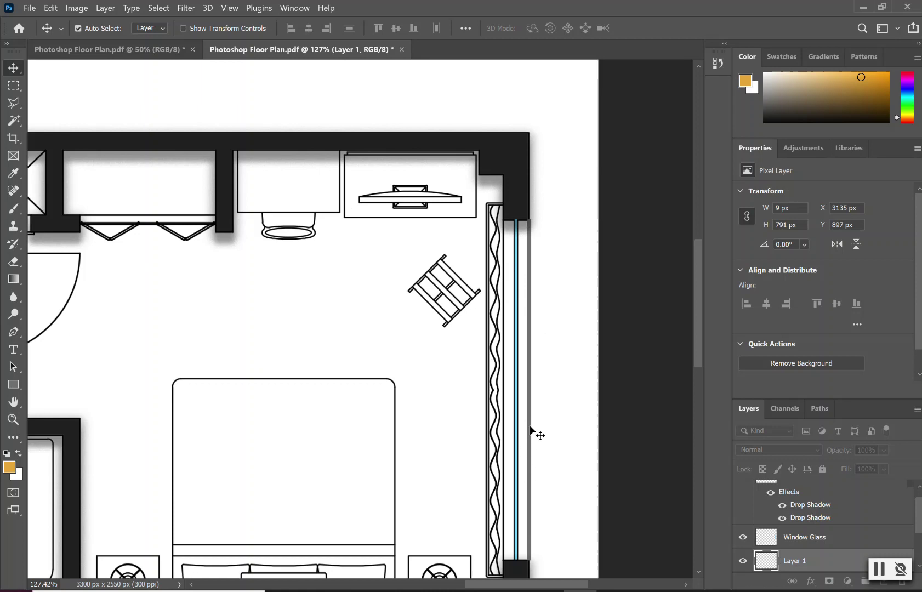
{"action": "key", "text": "ctrl"}
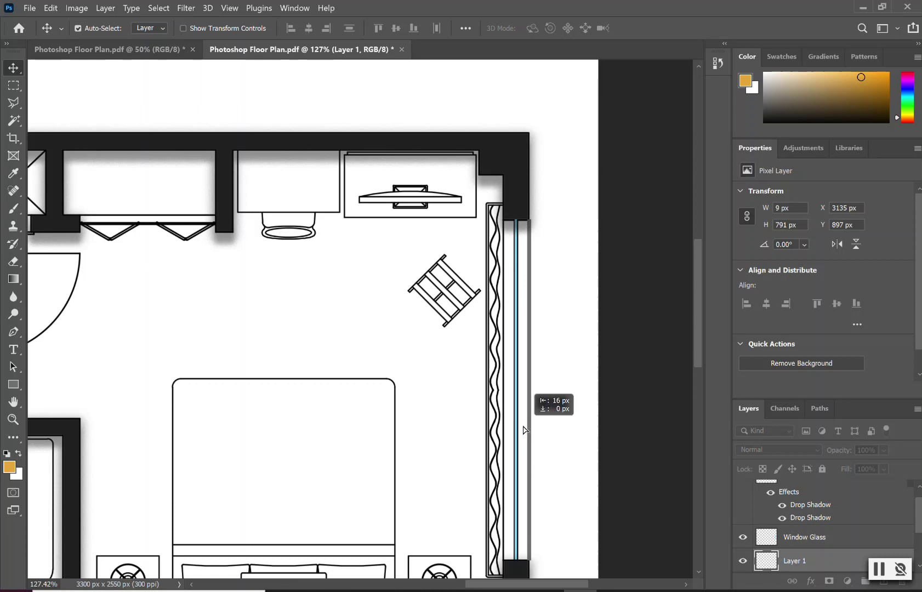
{"action": "left_click_drag", "start_coordinate": [527, 429], "coordinate": [505, 430]}
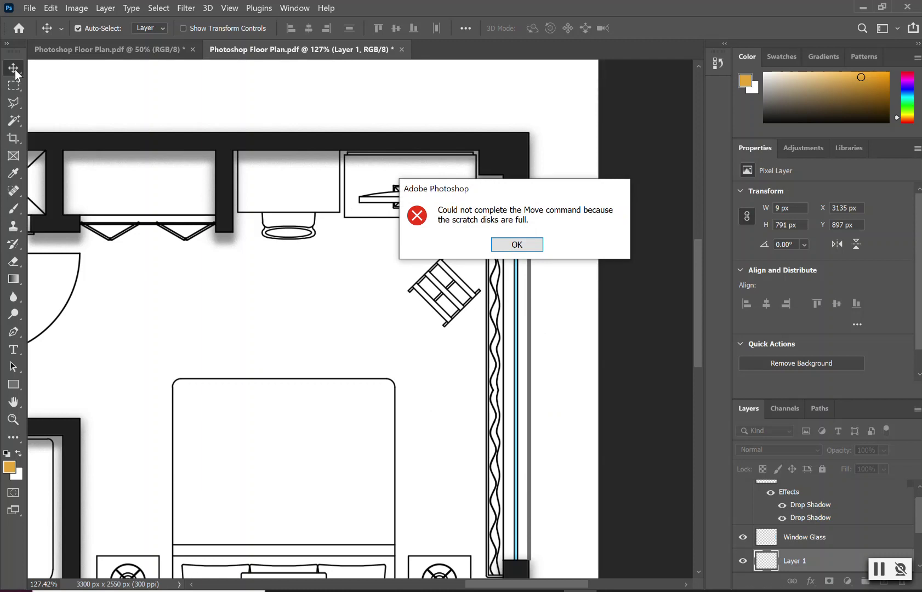
Dismiss the error, select Layer 1, and retry shifting its line, which fails again.
{"action": "left_click", "coordinate": [517, 244]}
{"action": "left_click", "coordinate": [824, 540]}
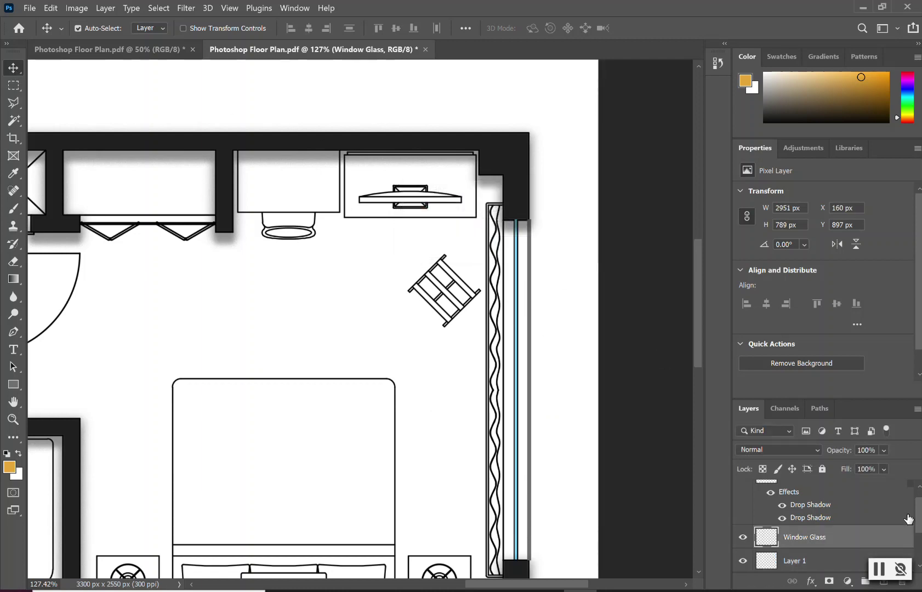
{"action": "scroll", "coordinate": [916, 515], "scroll_direction": "down", "scroll_amount": 1}
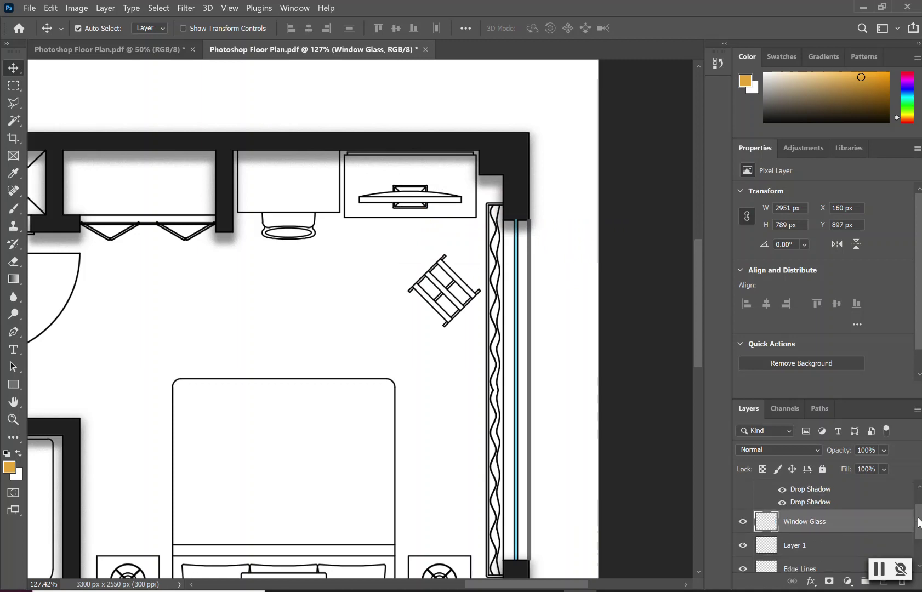
{"action": "left_click", "coordinate": [836, 563]}
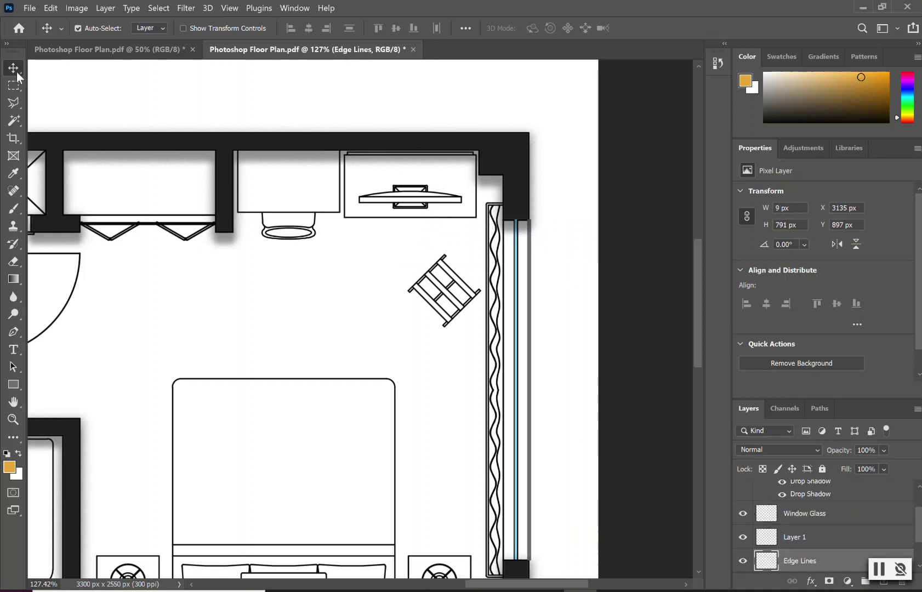
{"action": "left_click", "coordinate": [527, 414]}
{"action": "left_click_drag", "start_coordinate": [526, 414], "coordinate": [608, 483]}
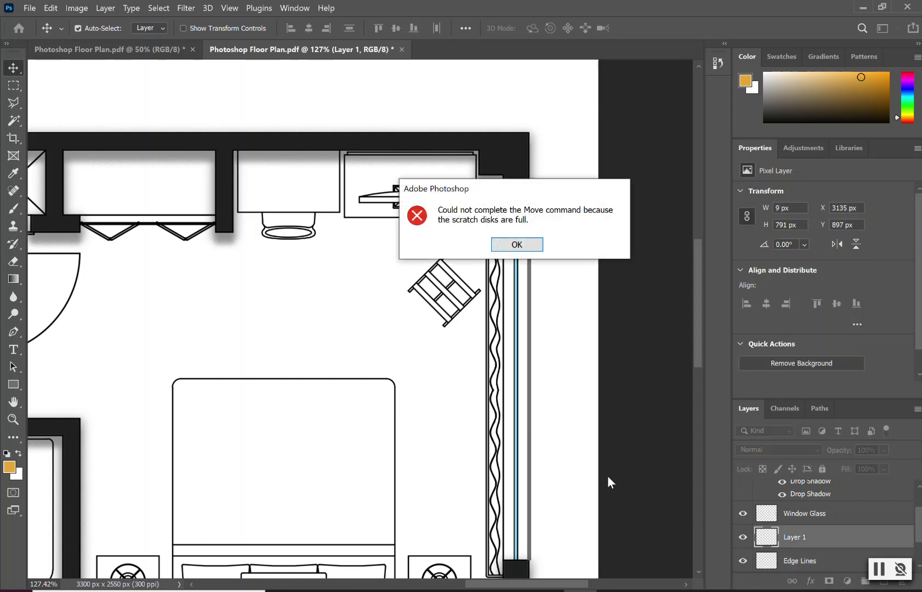
{"action": "left_click", "coordinate": [517, 244]}
Retry the move from Edge Lines, dismiss the error, and leave Edge Lines active with Rectangular Marquee.
{"action": "left_click", "coordinate": [813, 565]}
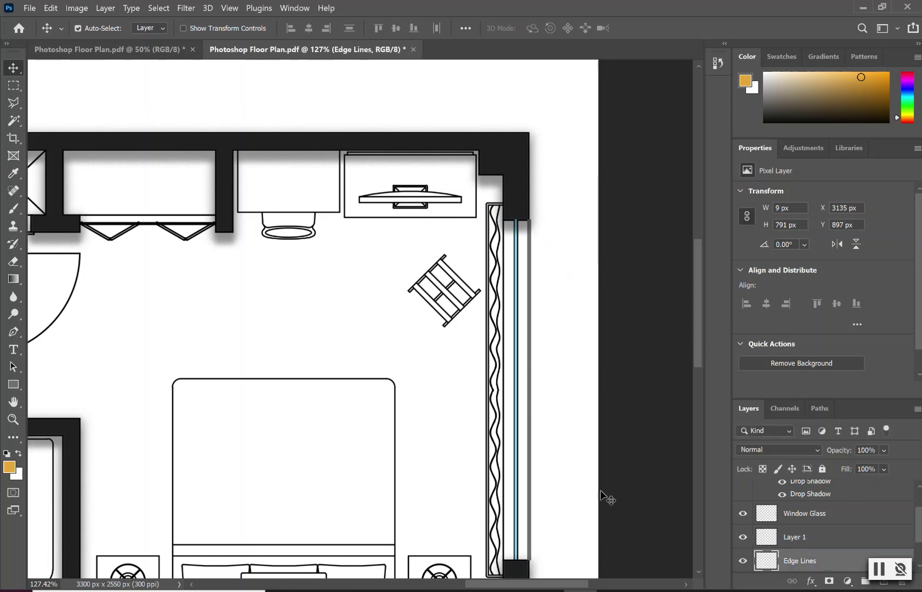
{"action": "left_click_drag", "start_coordinate": [529, 477], "coordinate": [530, 475]}
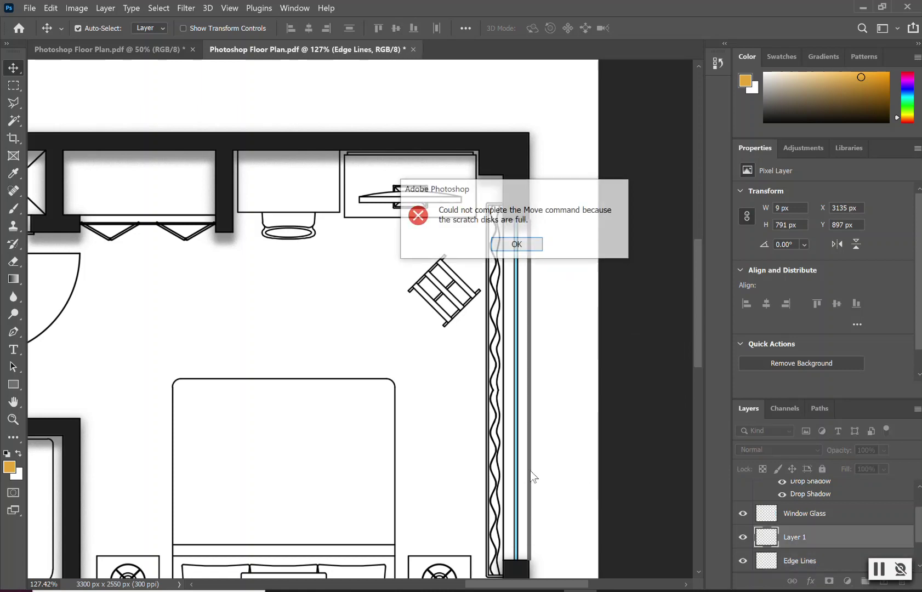
{"action": "left_click", "coordinate": [515, 241]}
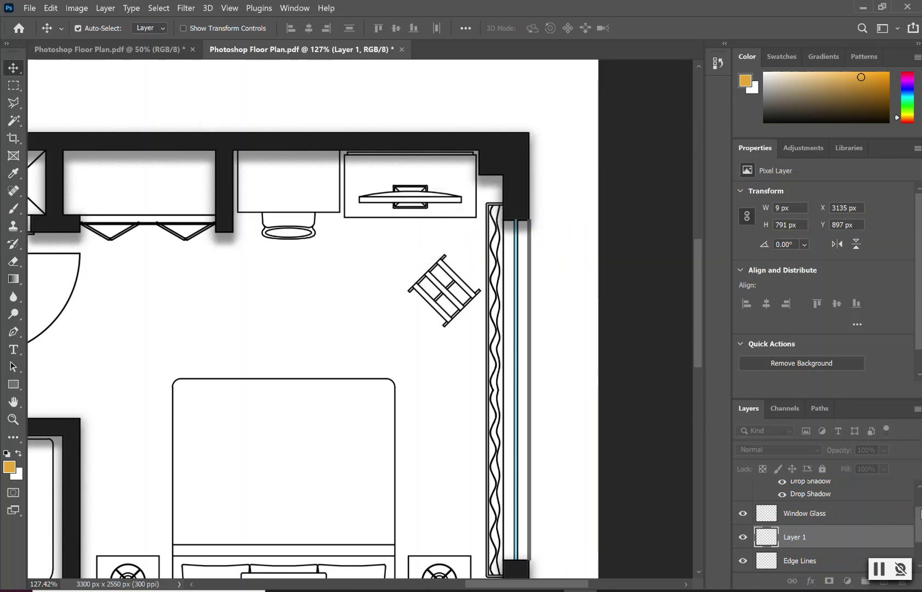
{"action": "scroll", "coordinate": [822, 525], "scroll_direction": "down", "scroll_amount": 2}
{"action": "left_click", "coordinate": [825, 516]}
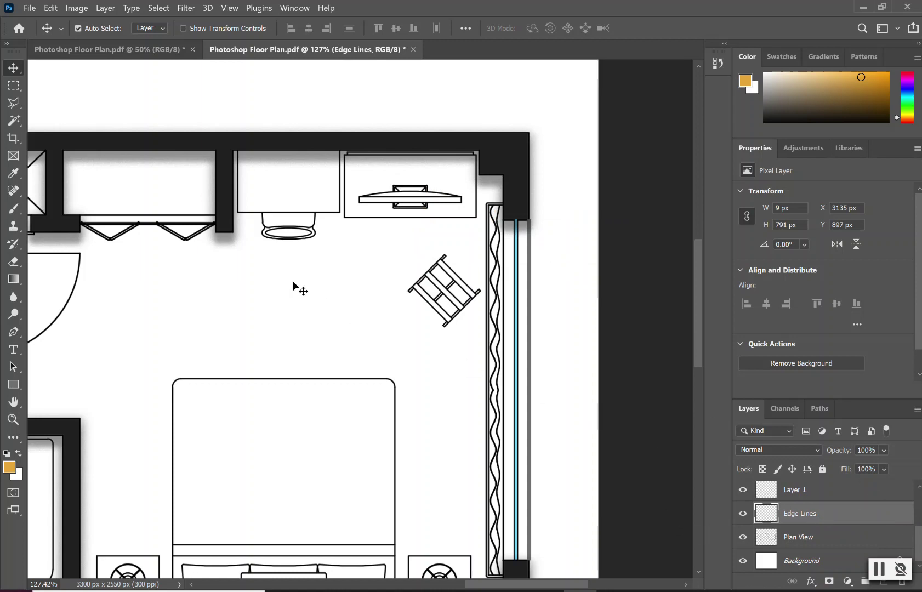
{"action": "left_click", "coordinate": [14, 85]}
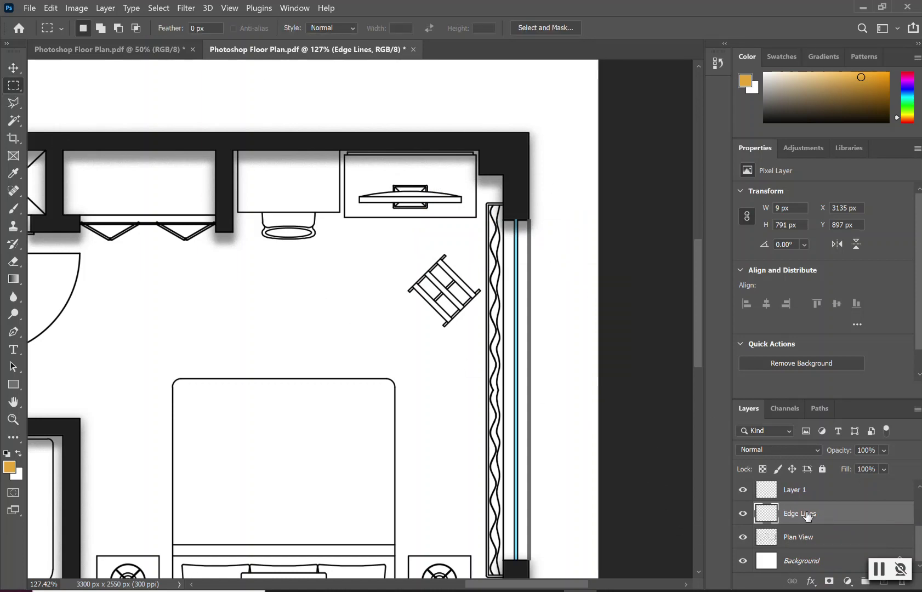
{"action": "left_click", "coordinate": [827, 541]}
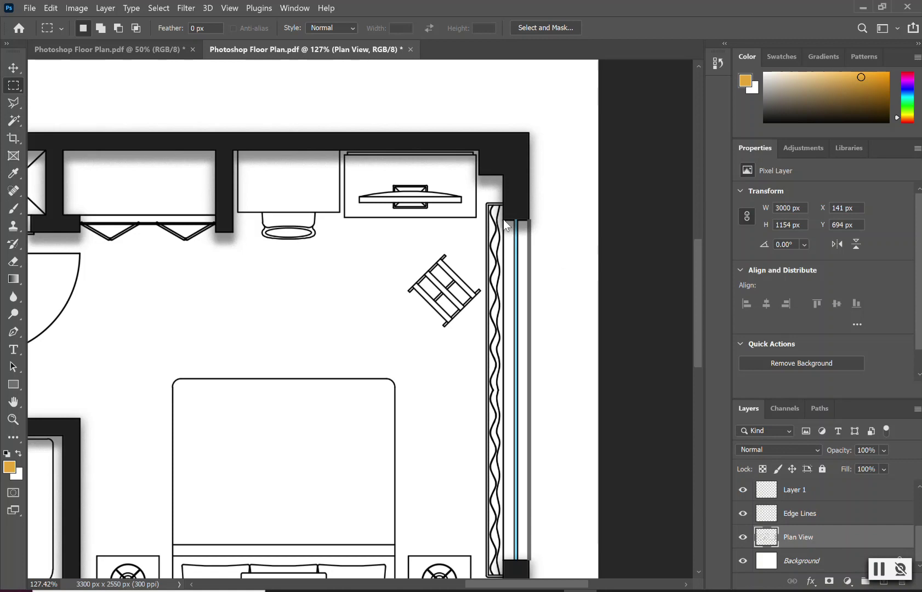
{"action": "left_click_drag", "start_coordinate": [504, 195], "coordinate": [505, 225]}
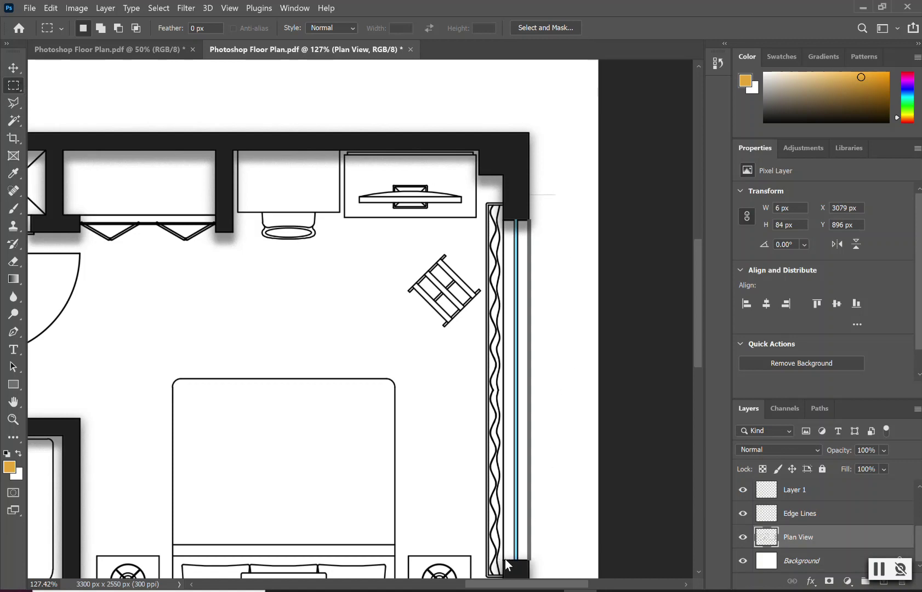
{"action": "left_click_drag", "start_coordinate": [505, 559], "coordinate": [509, 357]}
{"action": "left_click", "coordinate": [619, 316]}
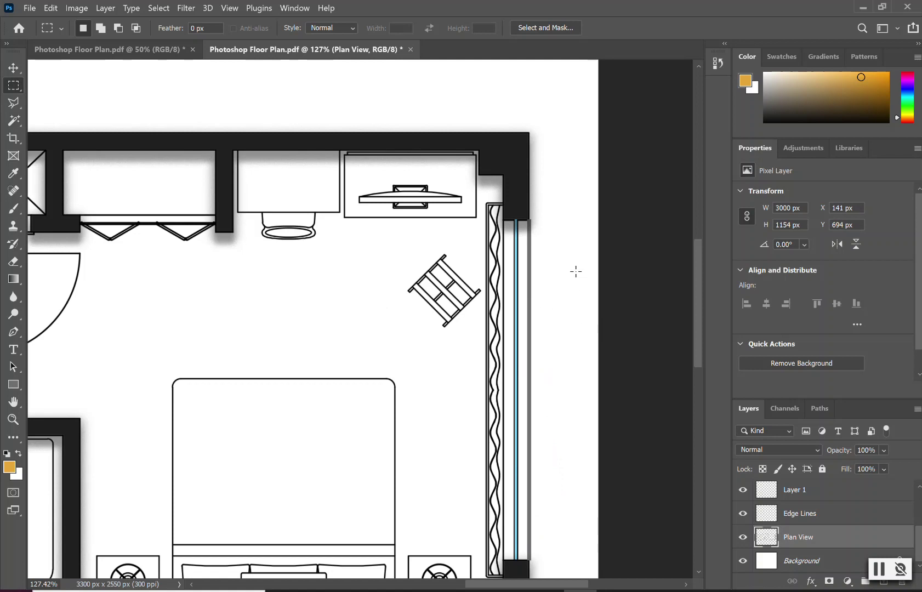